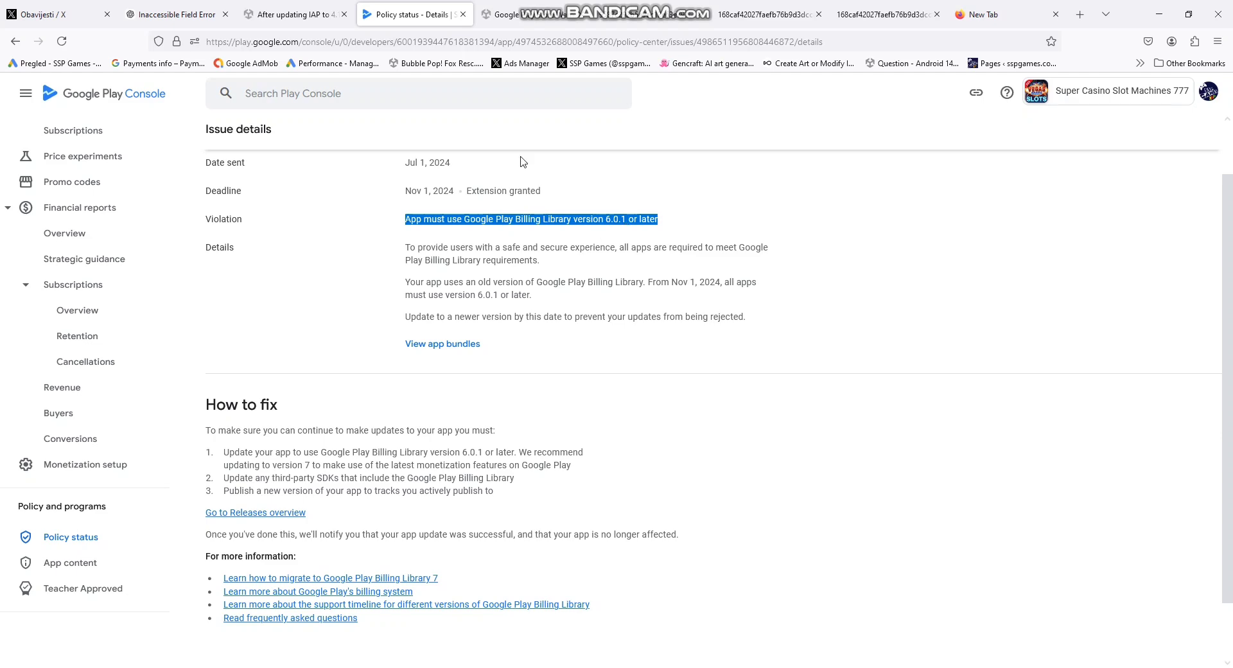
# Step: Switch from the Play Billing 6.0.1 violation to the Unity Billing v6 forum thread
pyautogui.hotkey('ctrl', 'Tab')
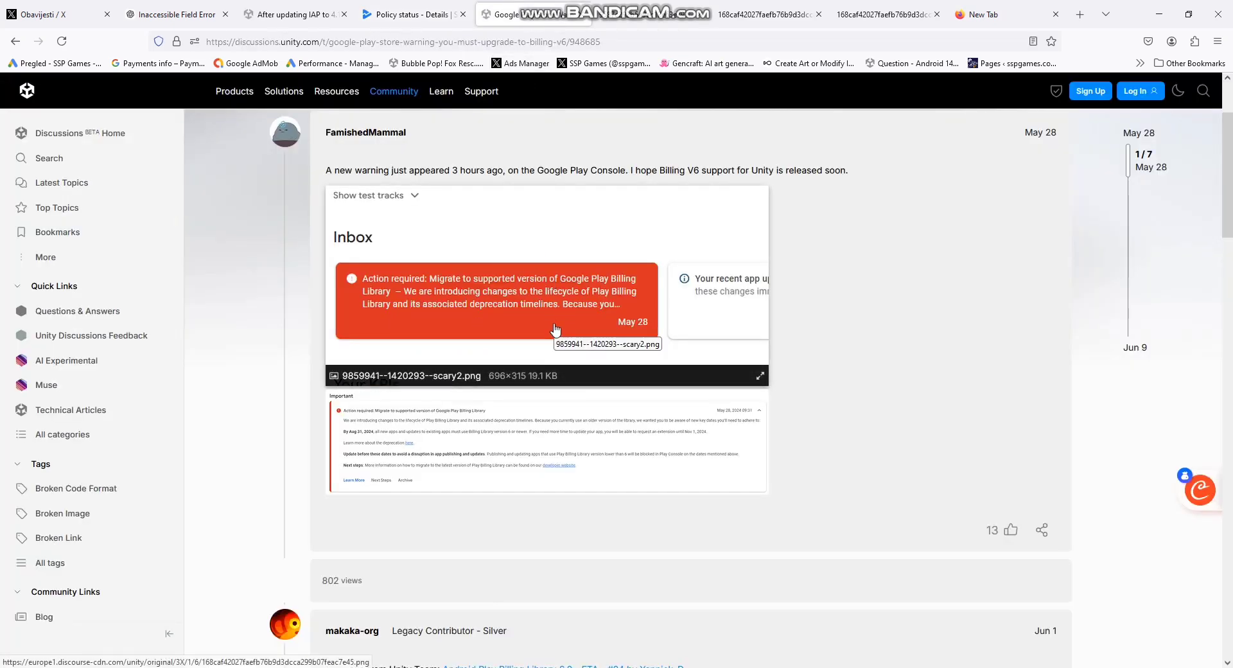
# Step: Hide the fix notes and recorder windows, then read the forum thread
pyautogui.hotkey('alt', 'Tab')
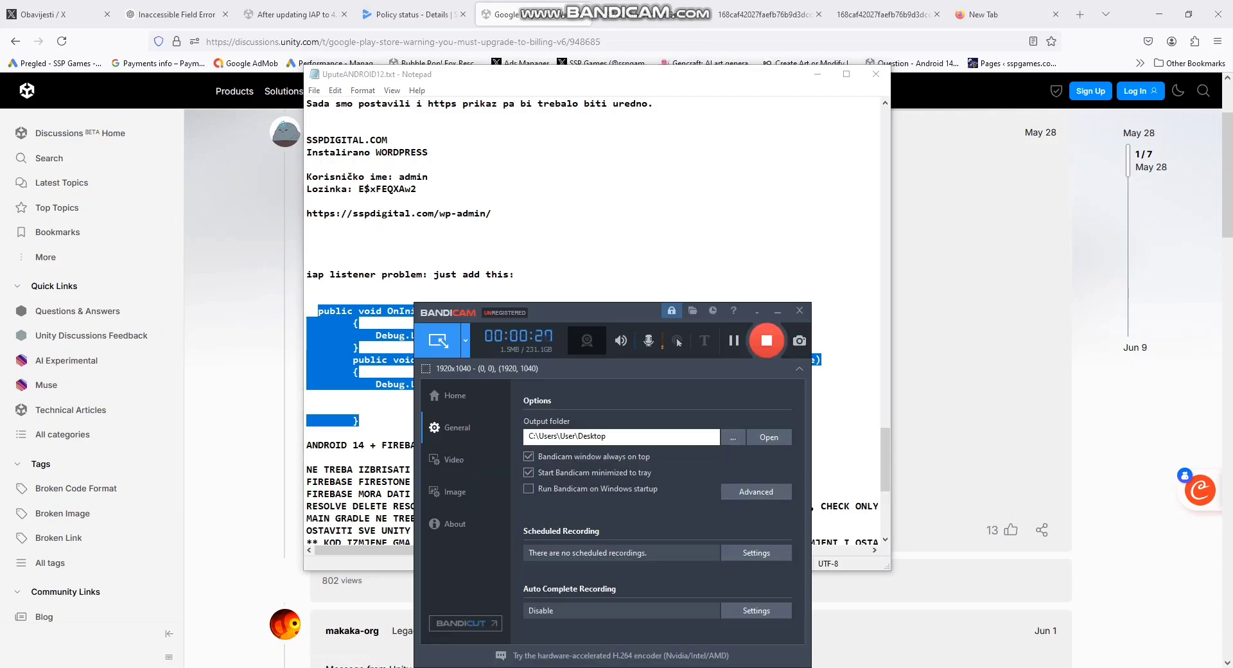
pyautogui.click(777, 311)
pyautogui.click(818, 76)
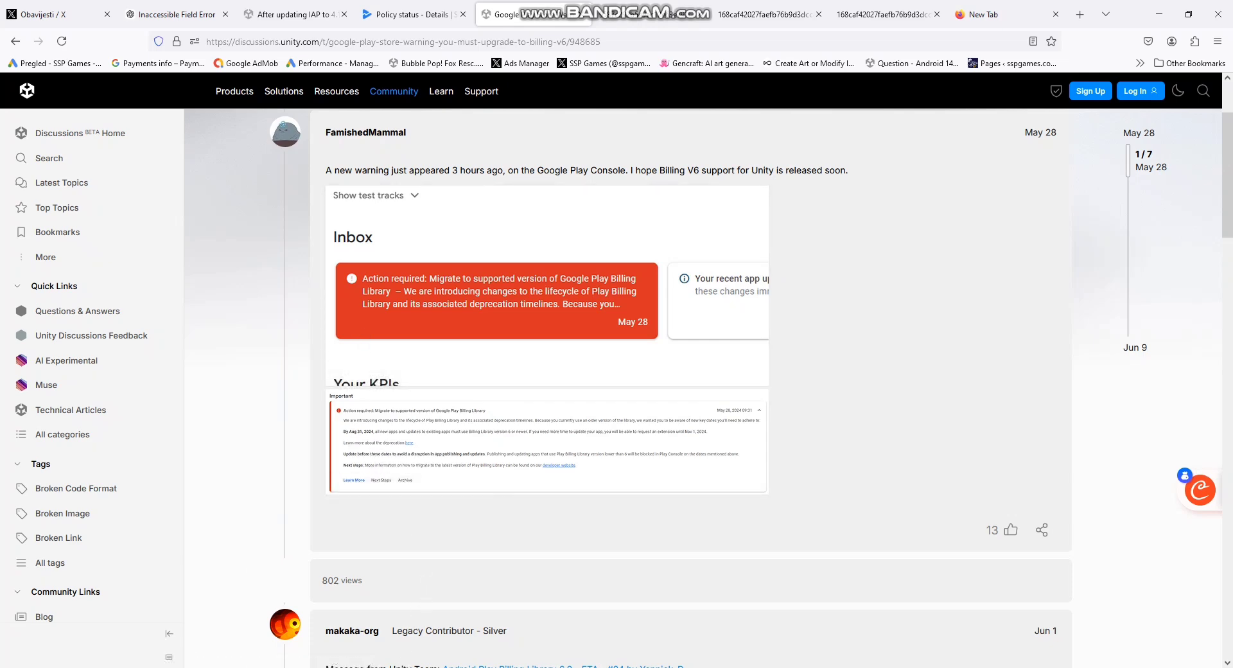
pyautogui.moveTo(397, 664)
pyautogui.moveTo(429, 634)
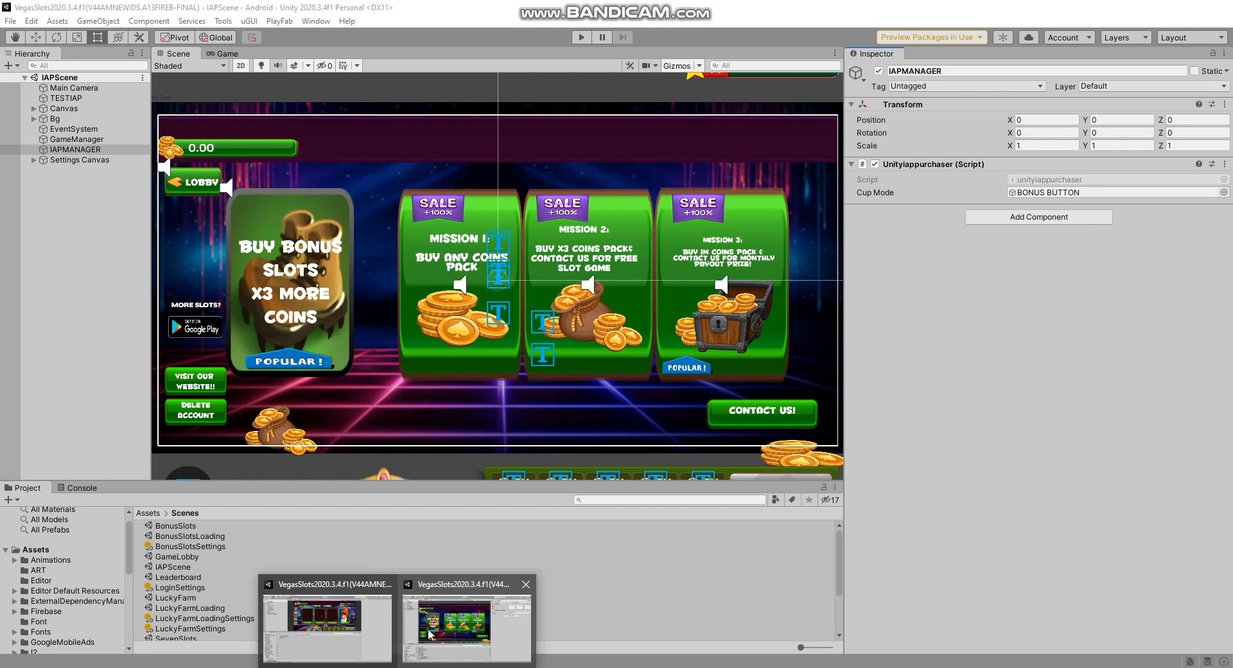
# Step: Switch to the VegasSlots editor, browse the Services menus, and select GameManager
pyautogui.click(429, 634)
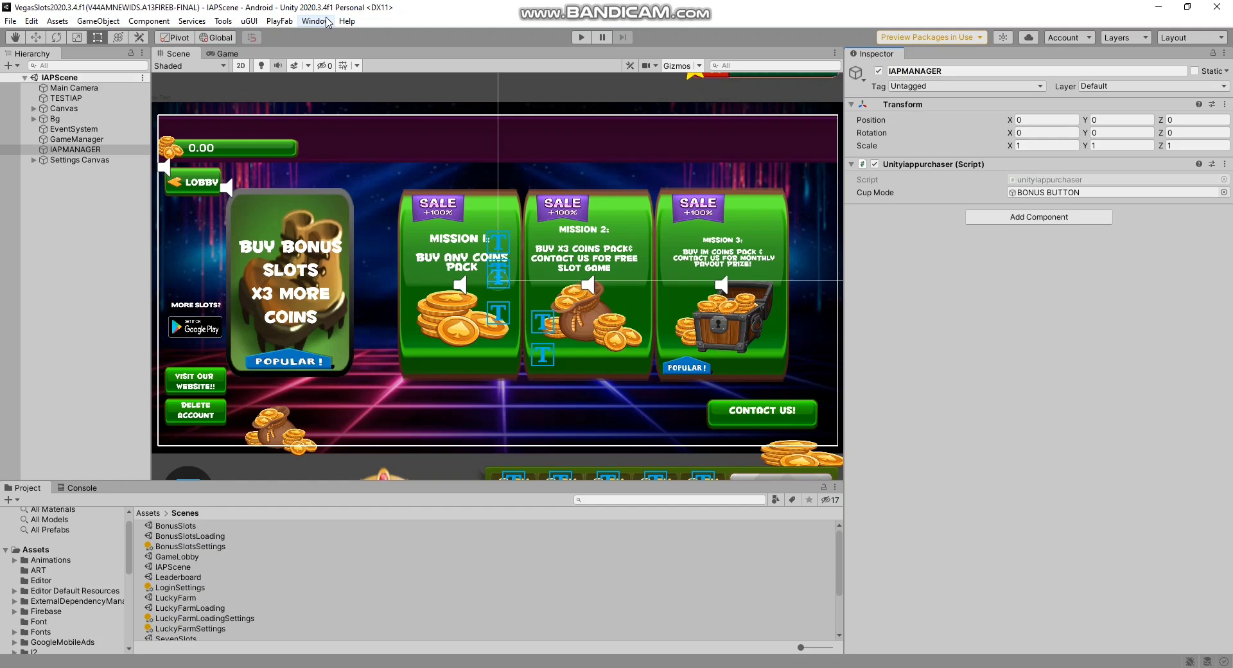
pyautogui.click(192, 22)
pyautogui.moveTo(225, 38)
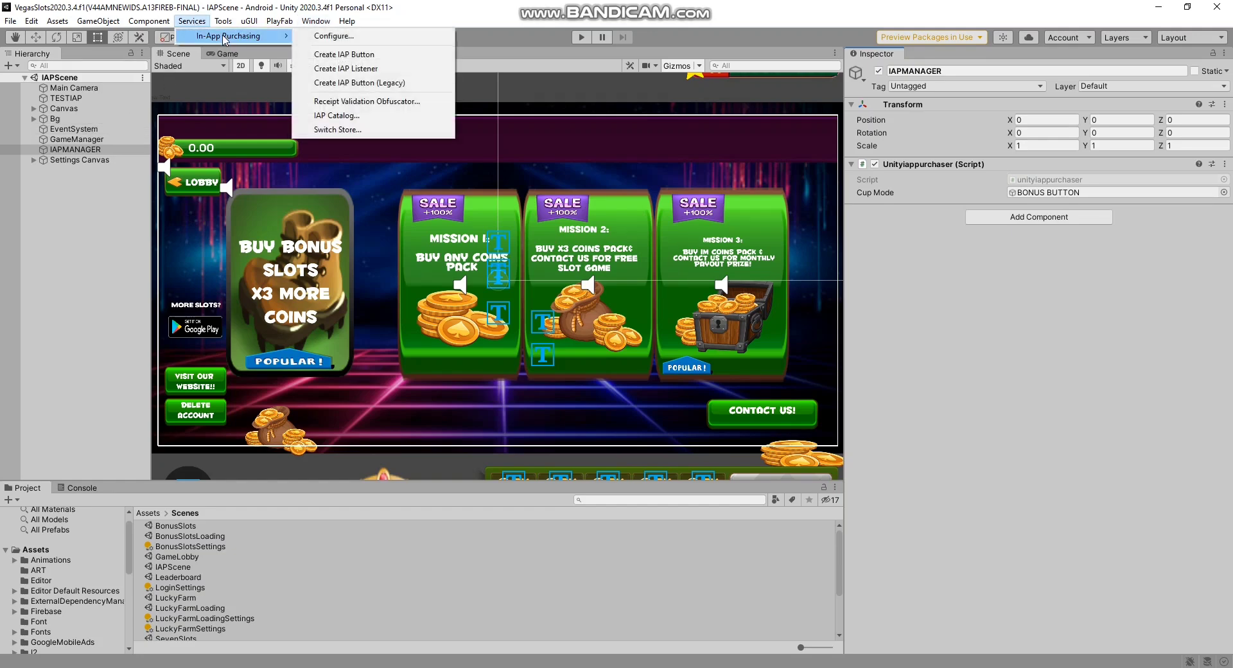
pyautogui.moveTo(280, 21)
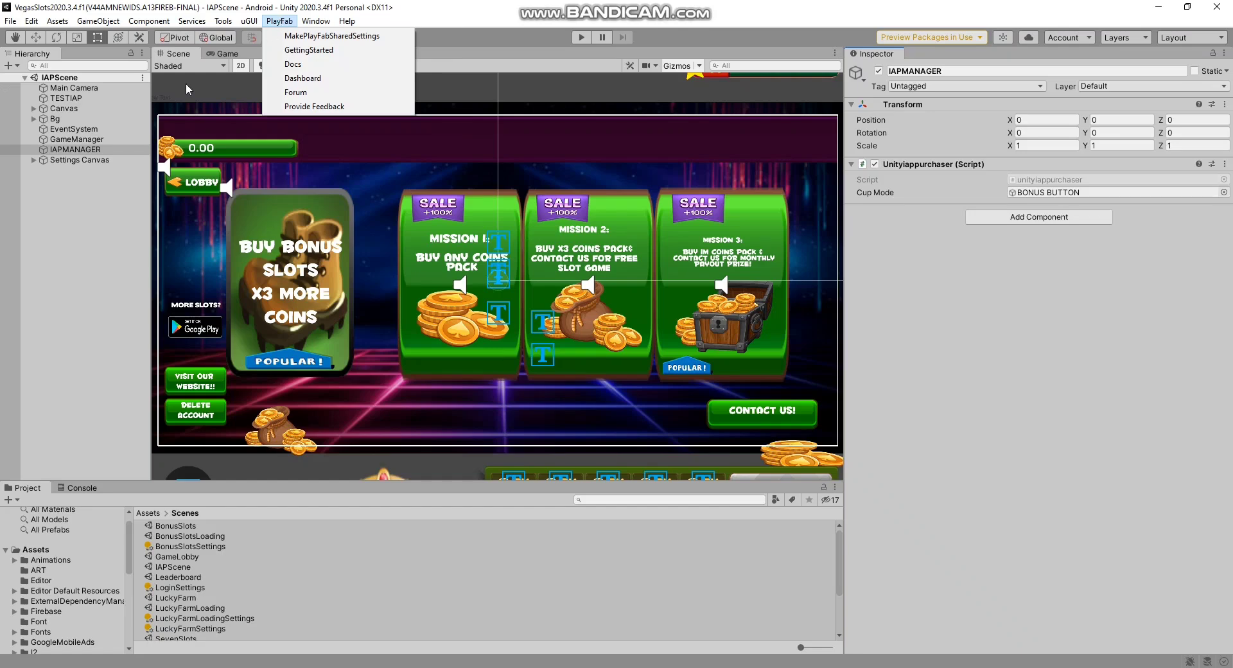
pyautogui.click(75, 140)
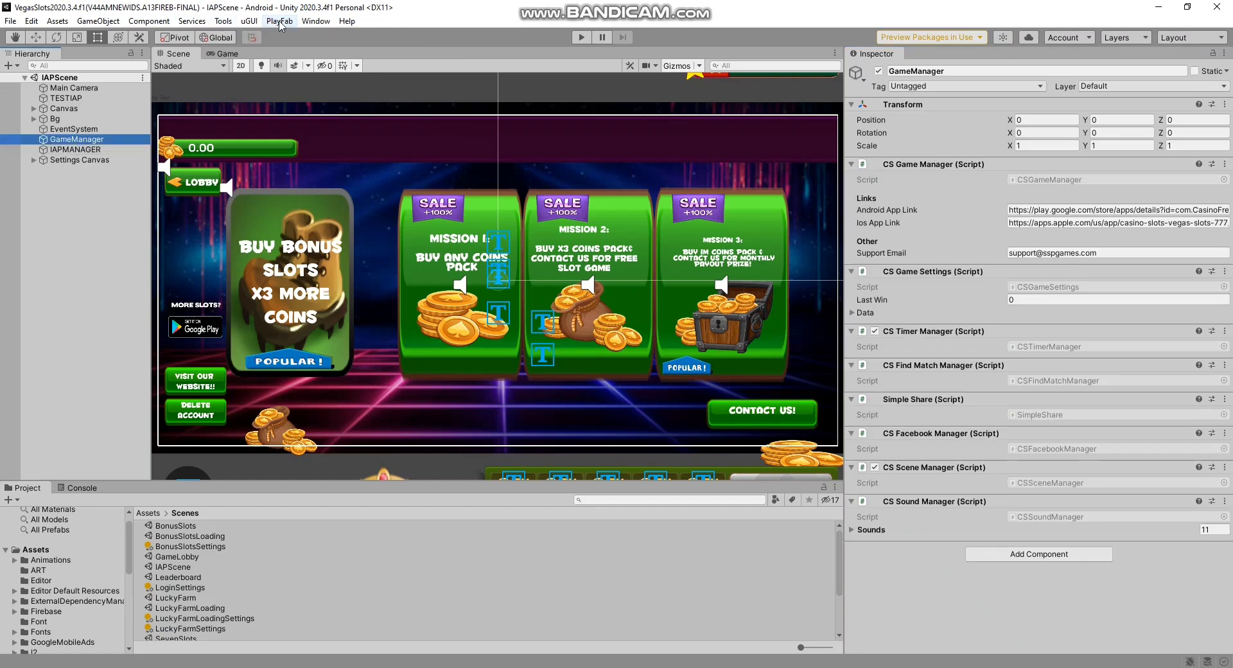
# Step: Review the In-App Purchasing and PlayFab menu options before moving to the Window menu
pyautogui.click(279, 22)
pyautogui.click(192, 21)
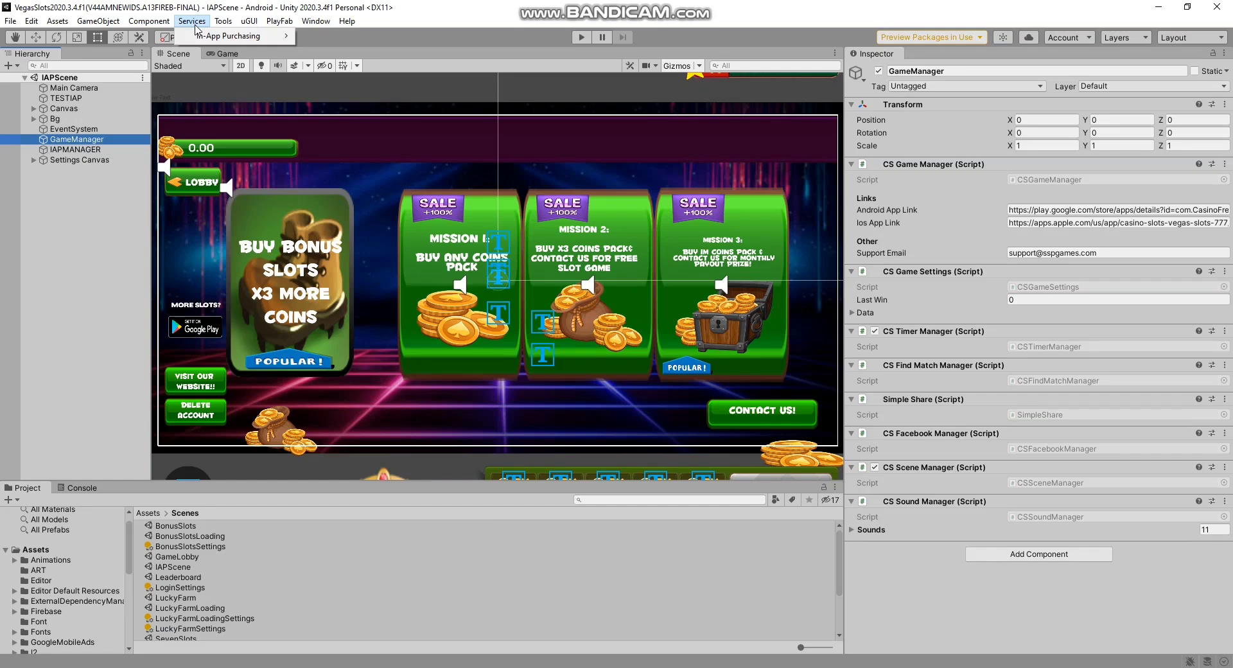
pyautogui.moveTo(228, 36)
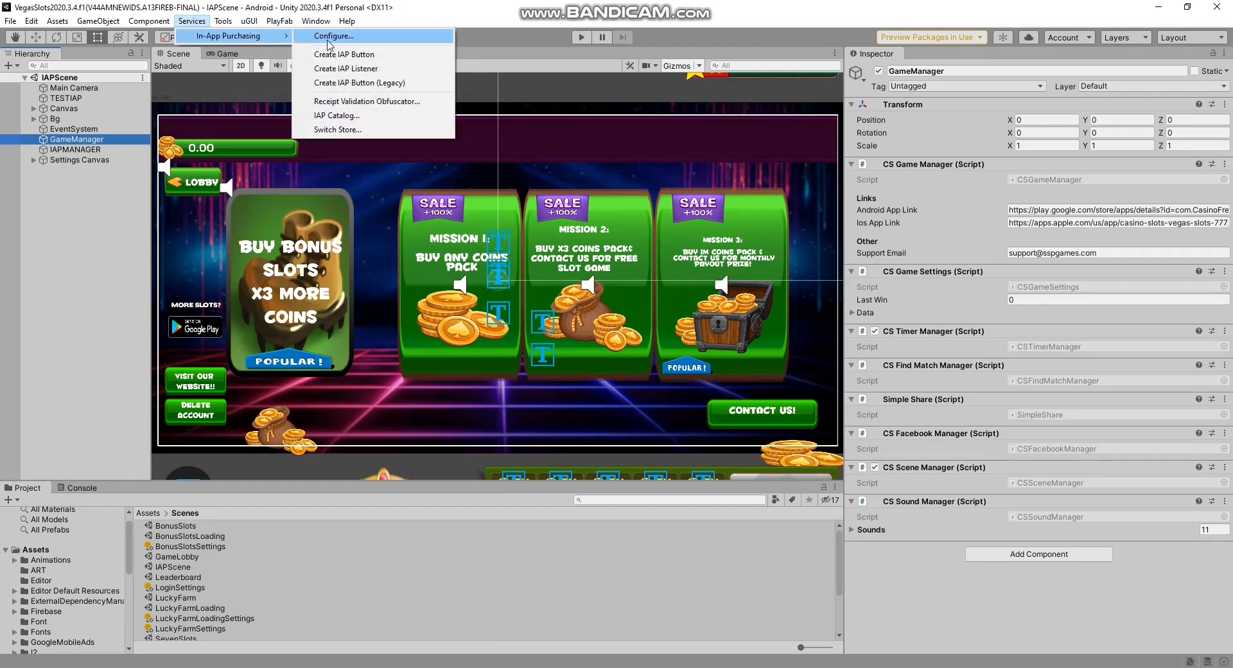
pyautogui.click(316, 21)
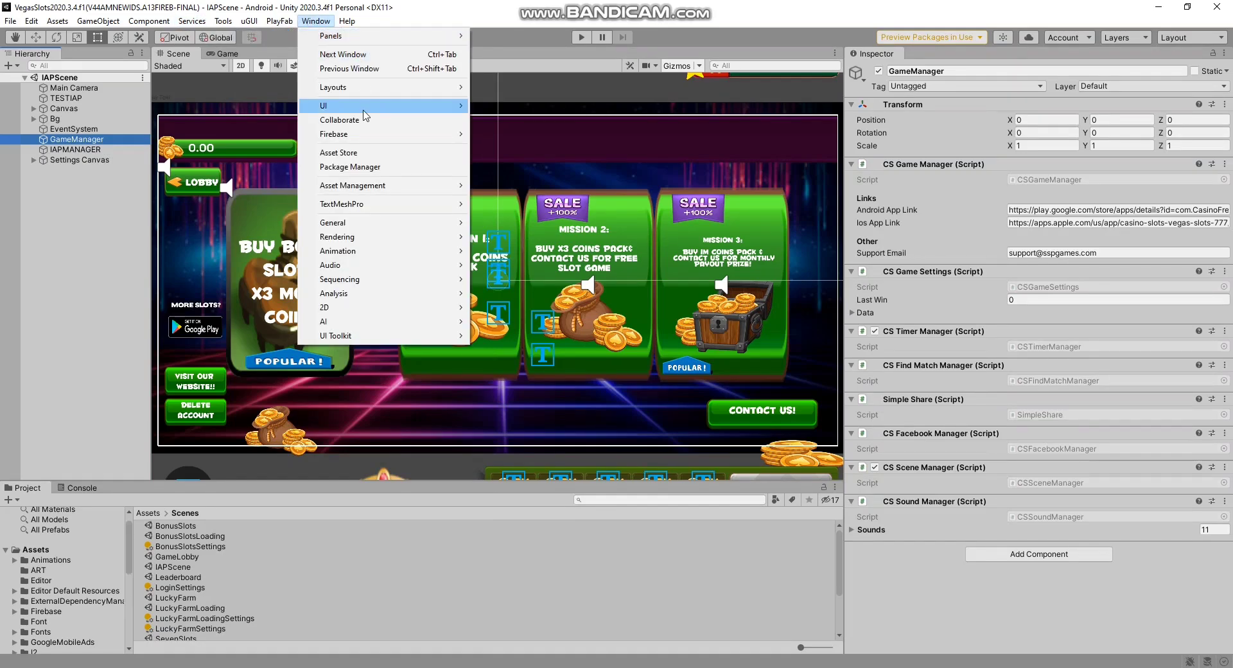
# Step: In Package Manager, choose In App Purchasing version 4.12.2 over the installed 4.10.0
pyautogui.click(350, 166)
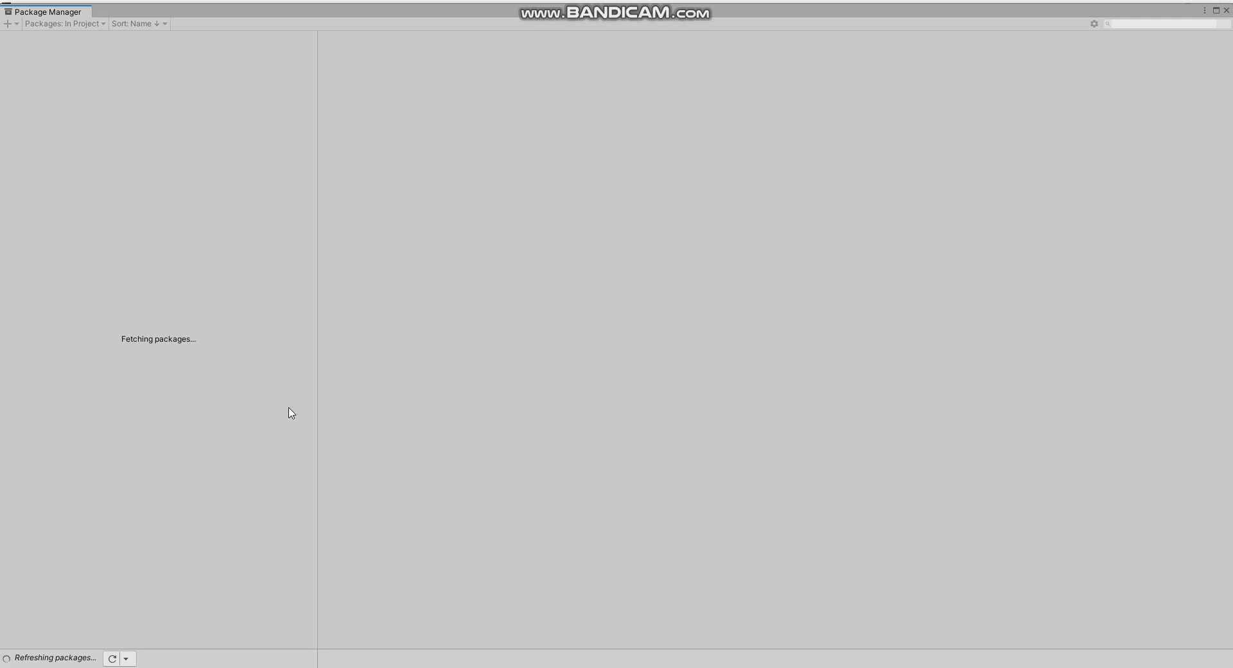
pyautogui.click(69, 88)
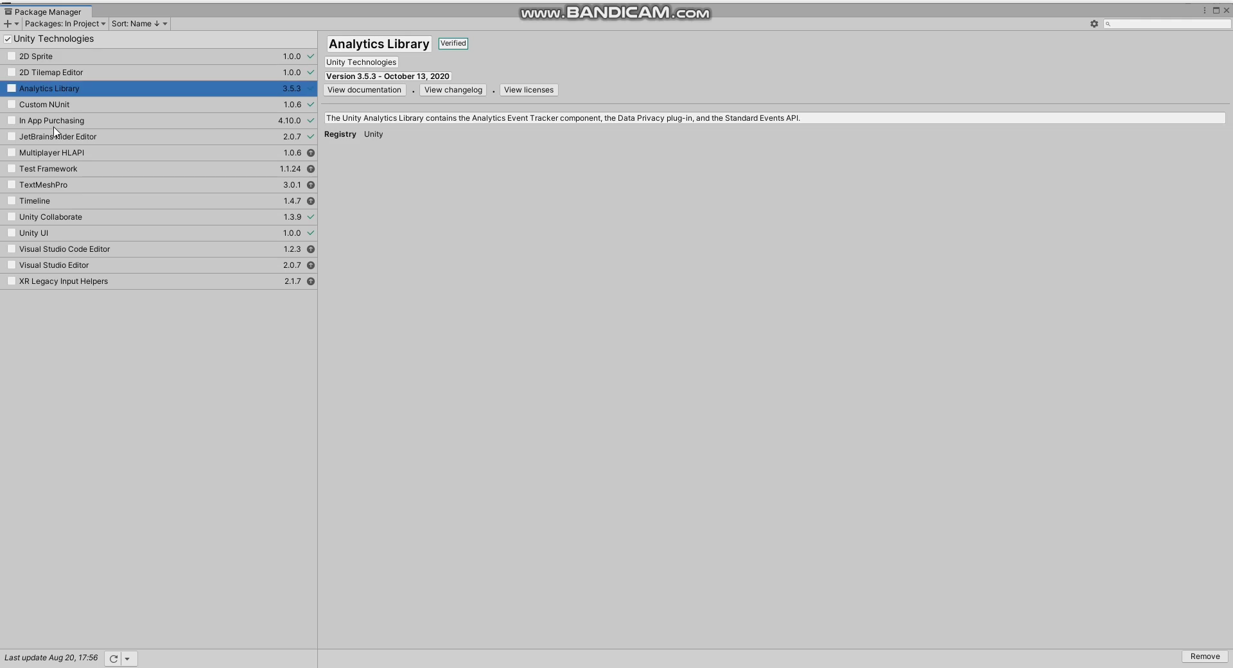
pyautogui.click(26, 121)
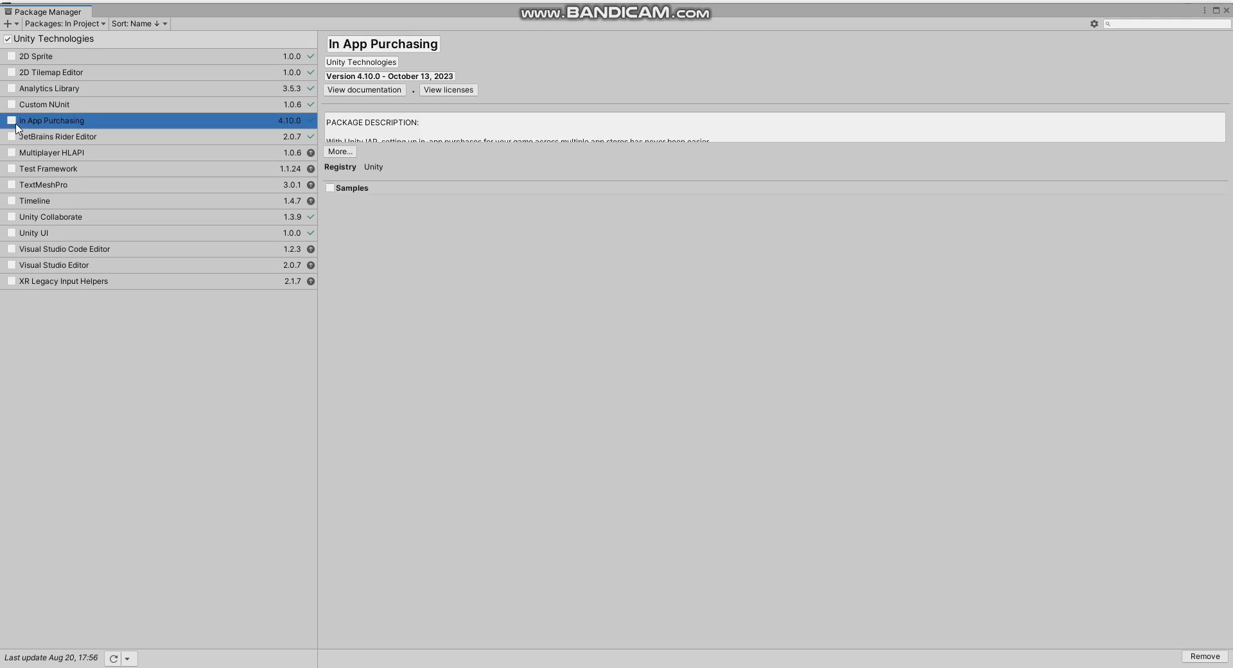
pyautogui.click(11, 121)
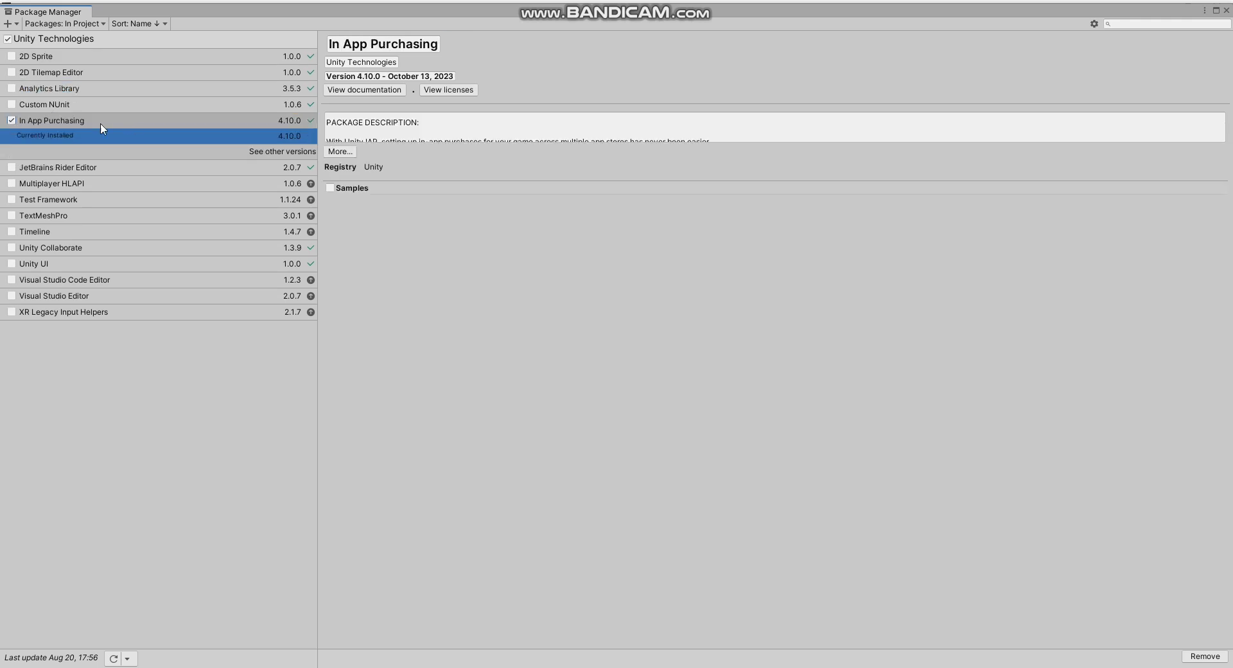
pyautogui.click(282, 152)
pyautogui.click(294, 138)
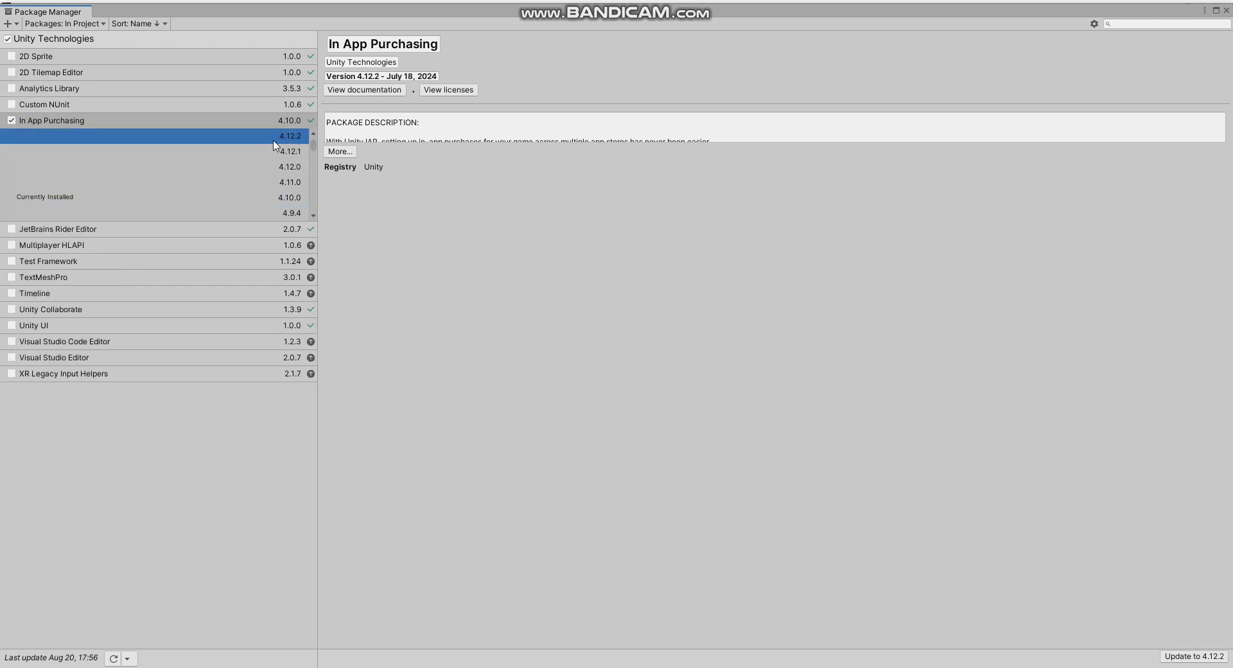
# Step: Update In App Purchasing to 4.12.2 and let compiling and importing finish
pyautogui.click(1207, 657)
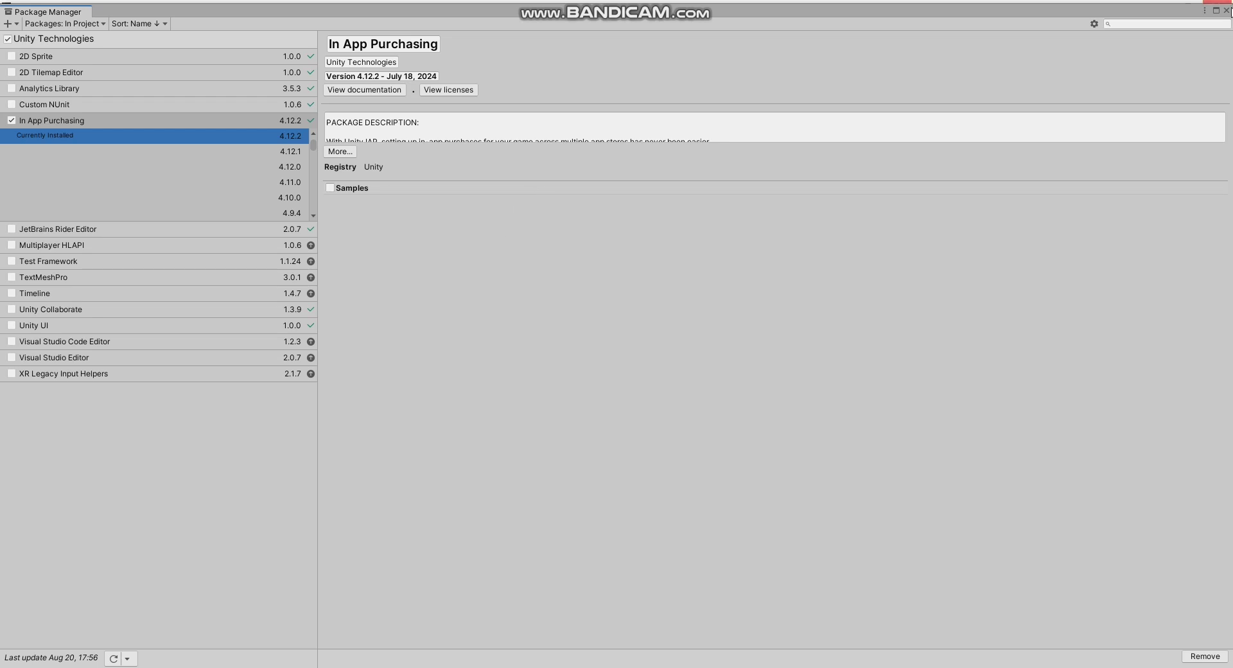
# Step: Open the 'choices' compile error from the Console in EnvironmentSelector.cs
pyautogui.click(1227, 11)
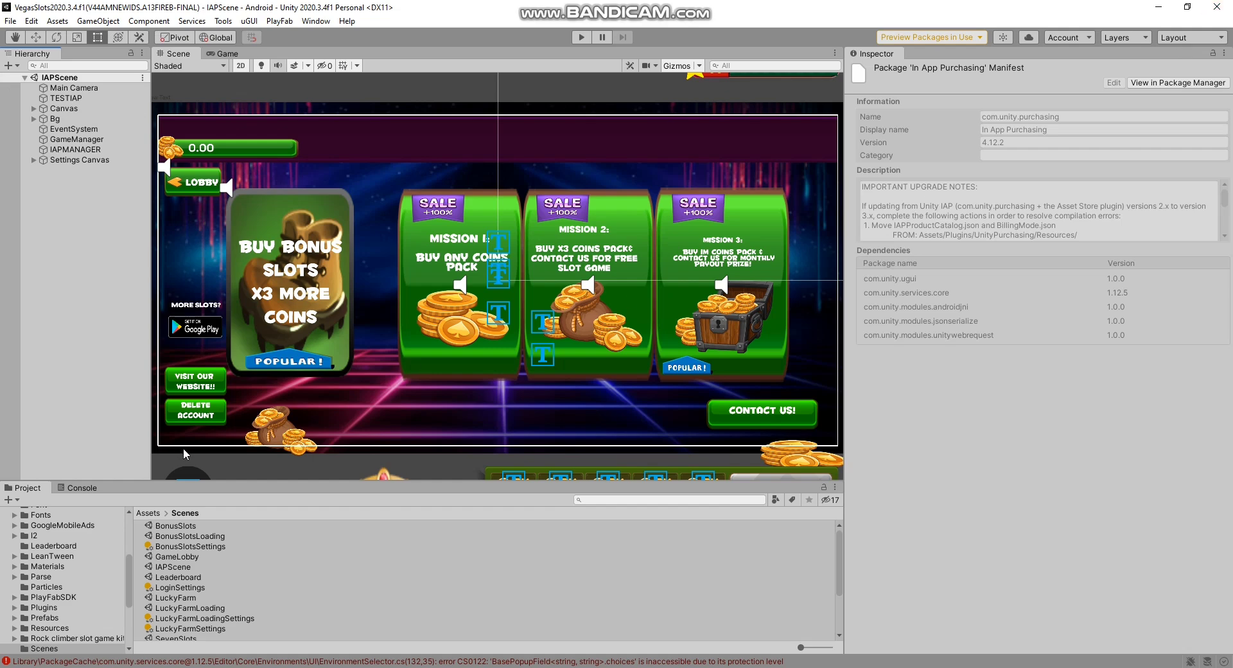
pyautogui.click(79, 487)
pyautogui.click(13, 500)
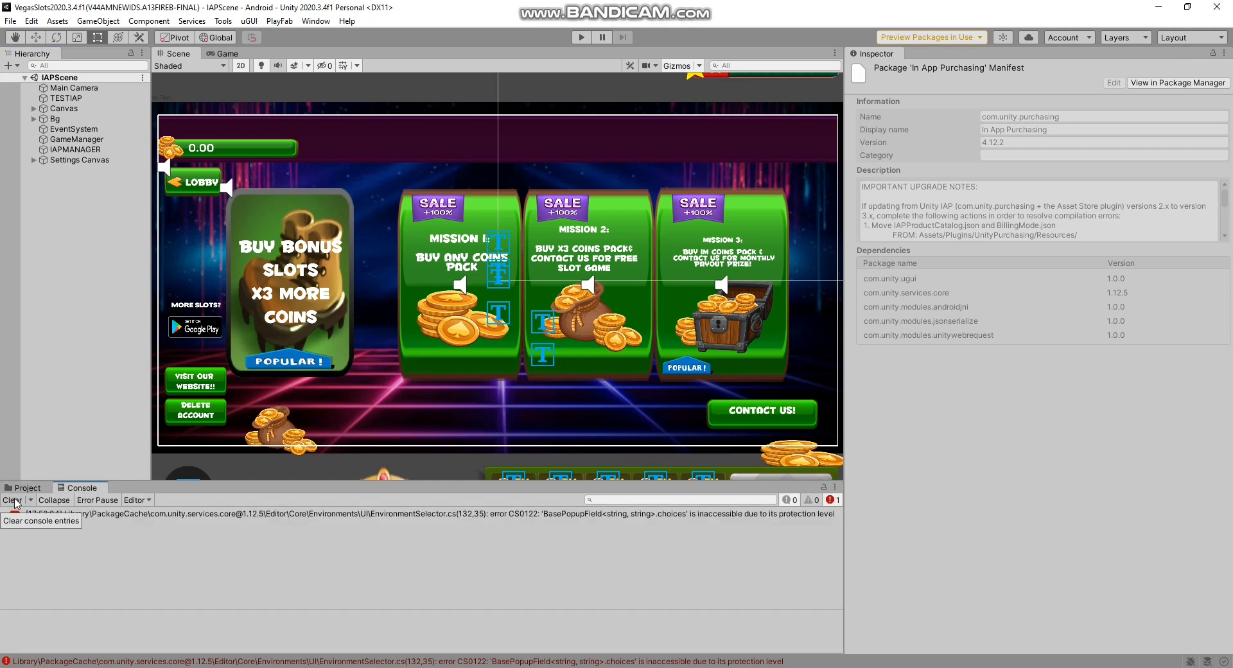
pyautogui.doubleClick(200, 517)
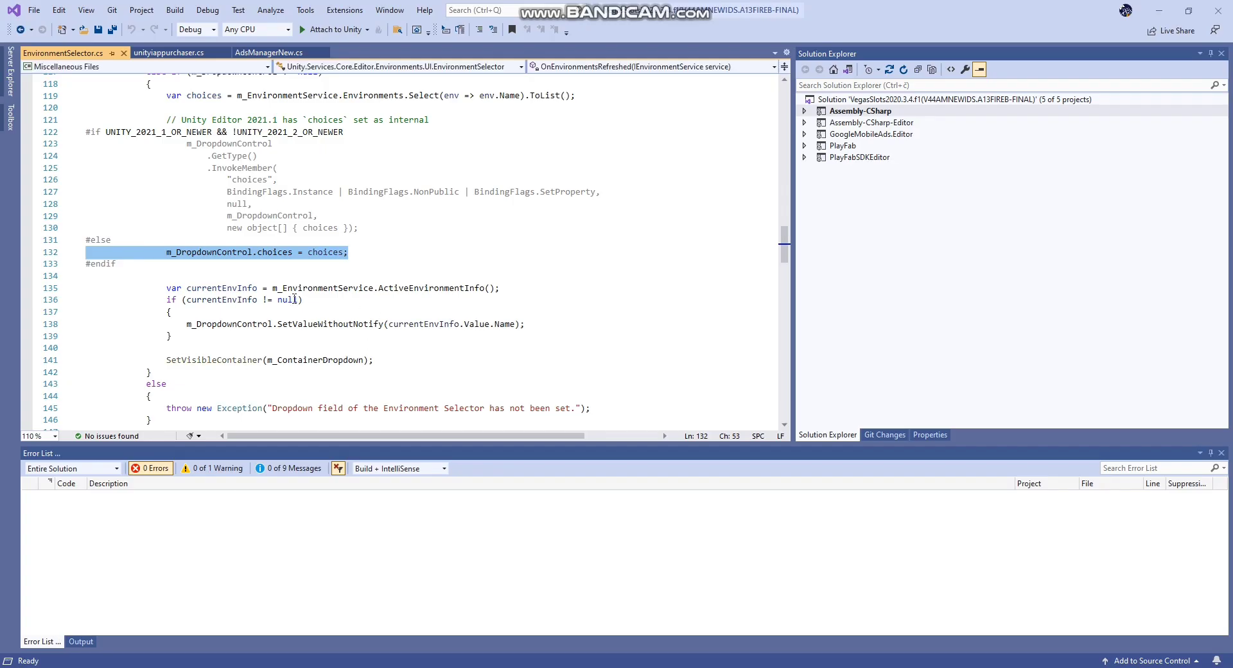
pyautogui.click(158, 252)
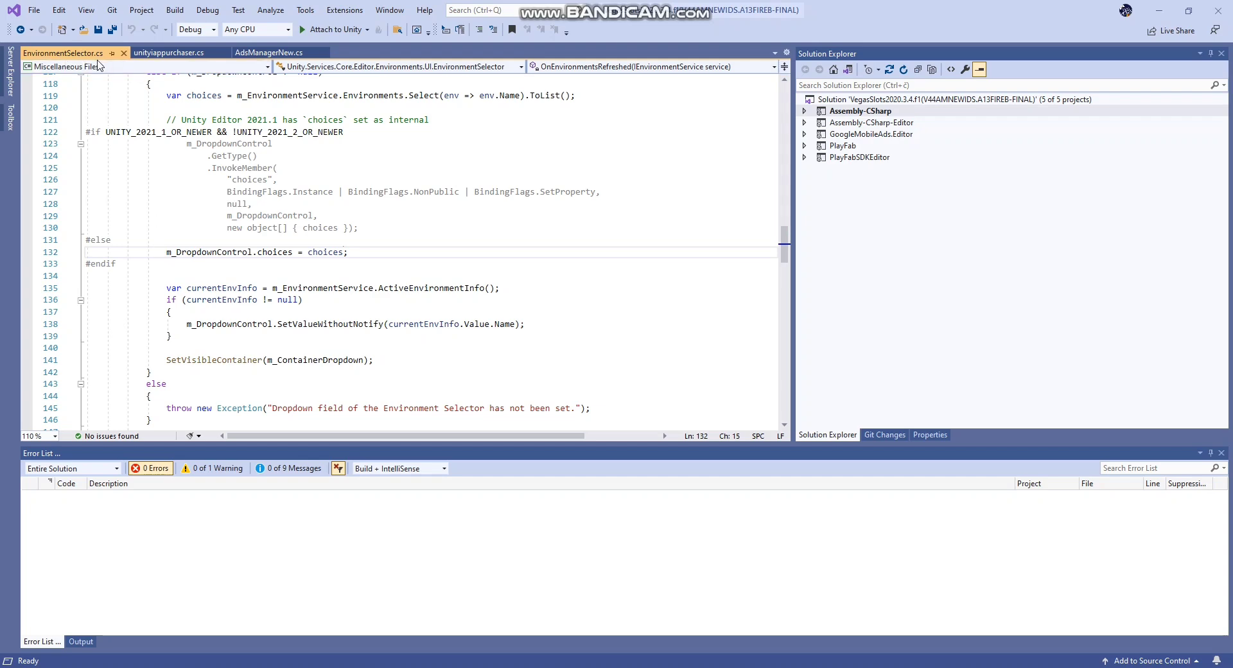
pyautogui.hotkey('ctrl', 'a')
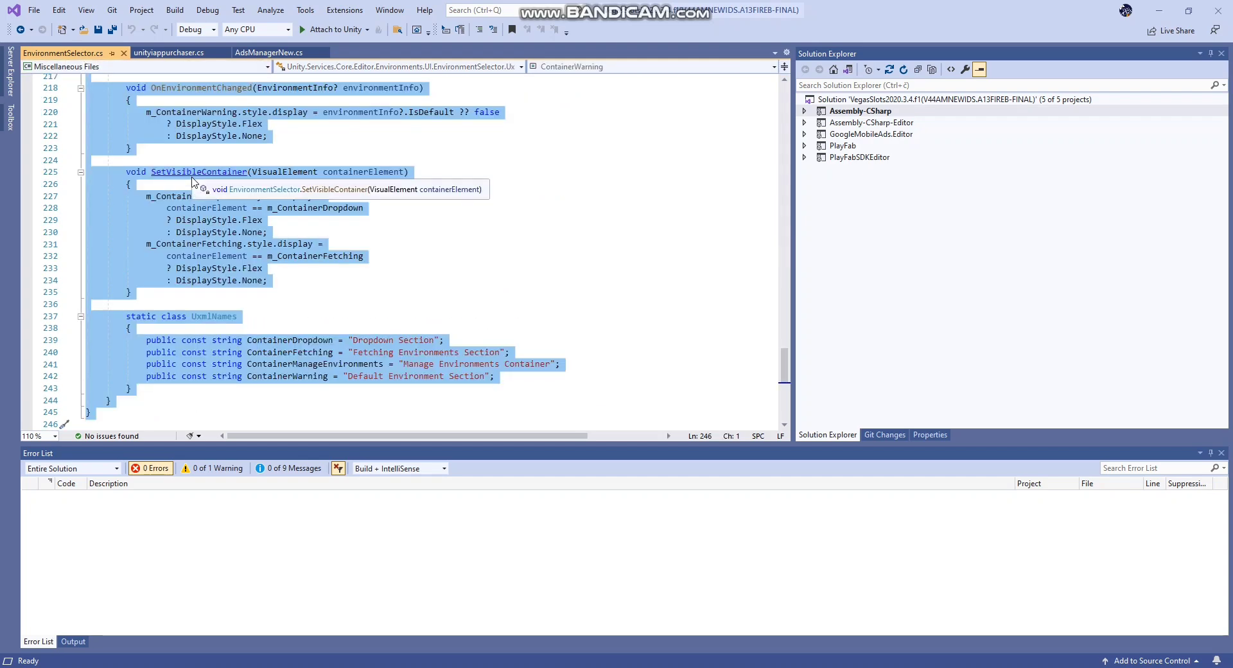
pyautogui.click(232, 233)
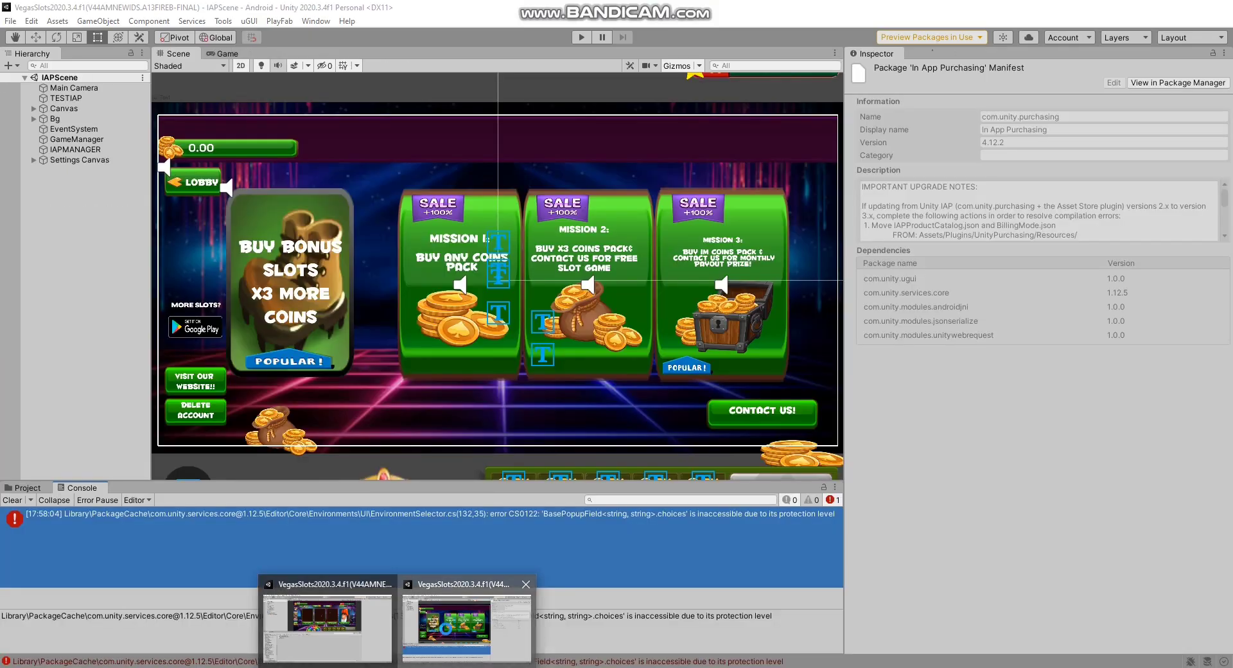
# Step: Replace EnvironmentSelector.cs contents with the pasted fix and save the file
pyautogui.click(437, 638)
pyautogui.doubleClick(245, 517)
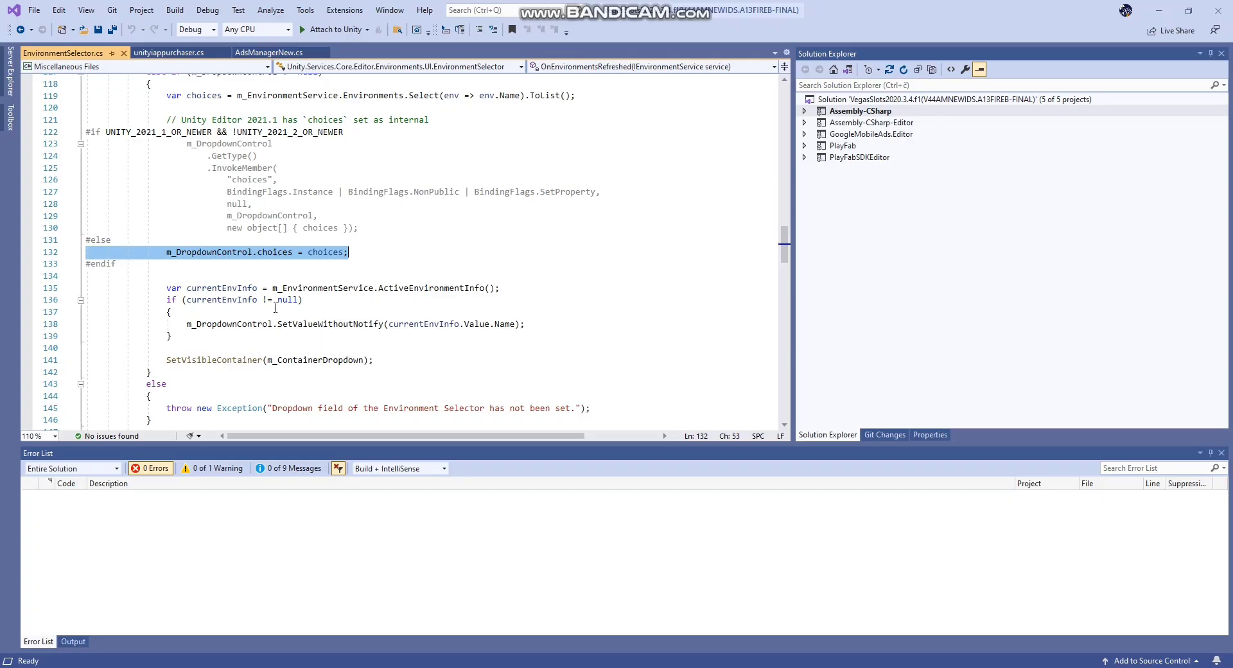
pyautogui.click(281, 280)
pyautogui.hotkey('ctrl', 'a')
pyautogui.hotkey('ctrl', 'v')
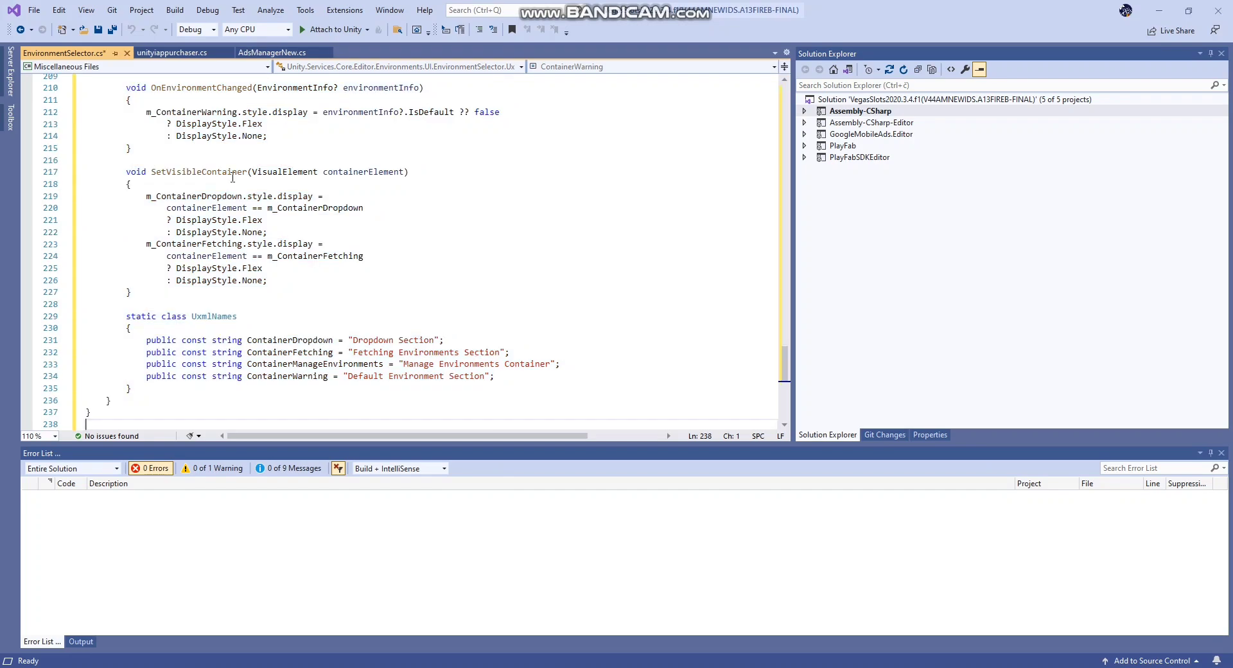
pyautogui.click(112, 30)
pyautogui.moveTo(398, 661)
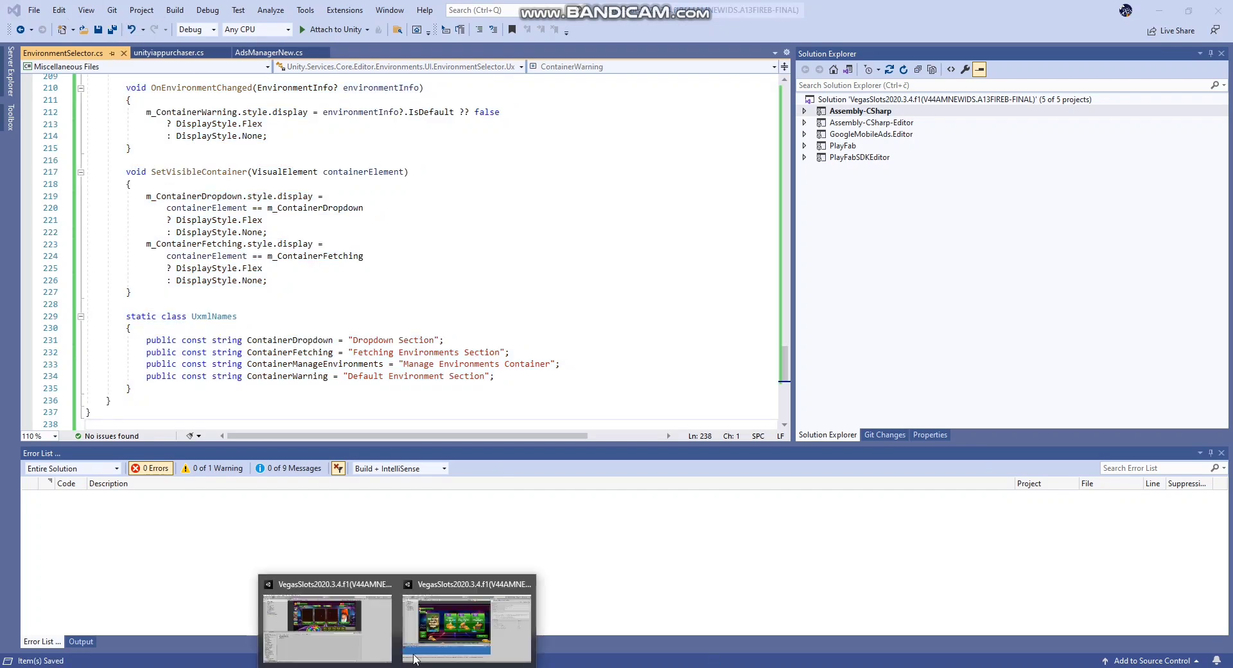
pyautogui.click(427, 645)
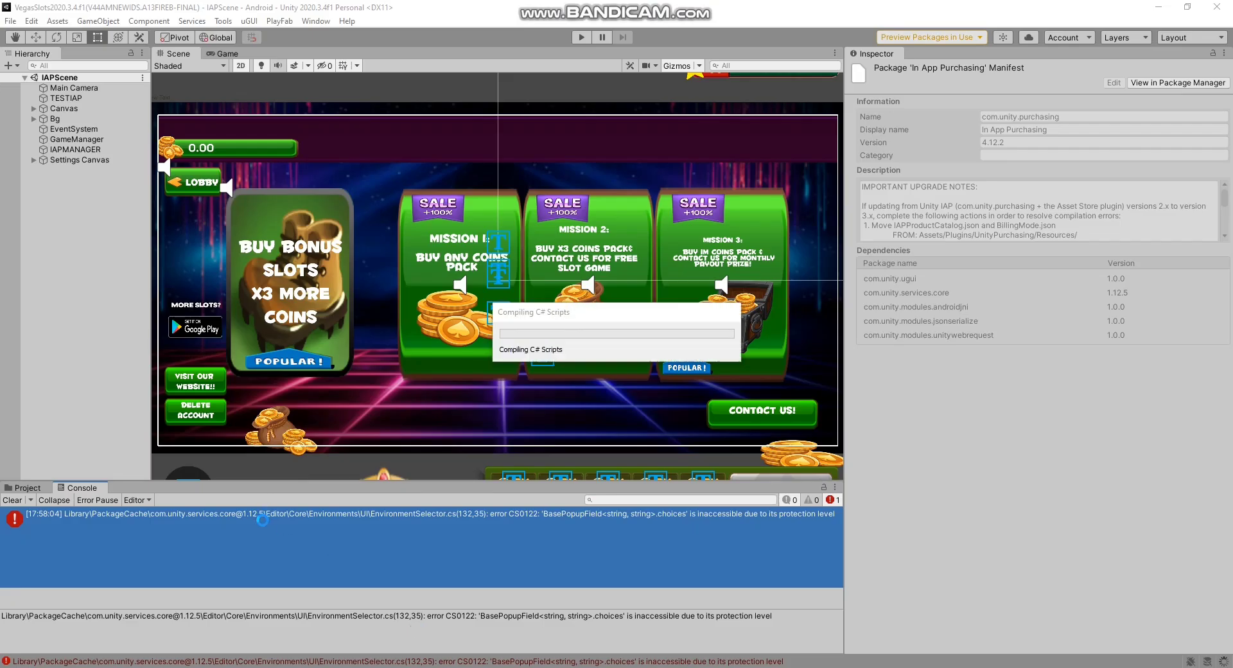
# Step: Paste the shorter corrected code again and return to Unity to recompile
pyautogui.doubleClick(263, 518)
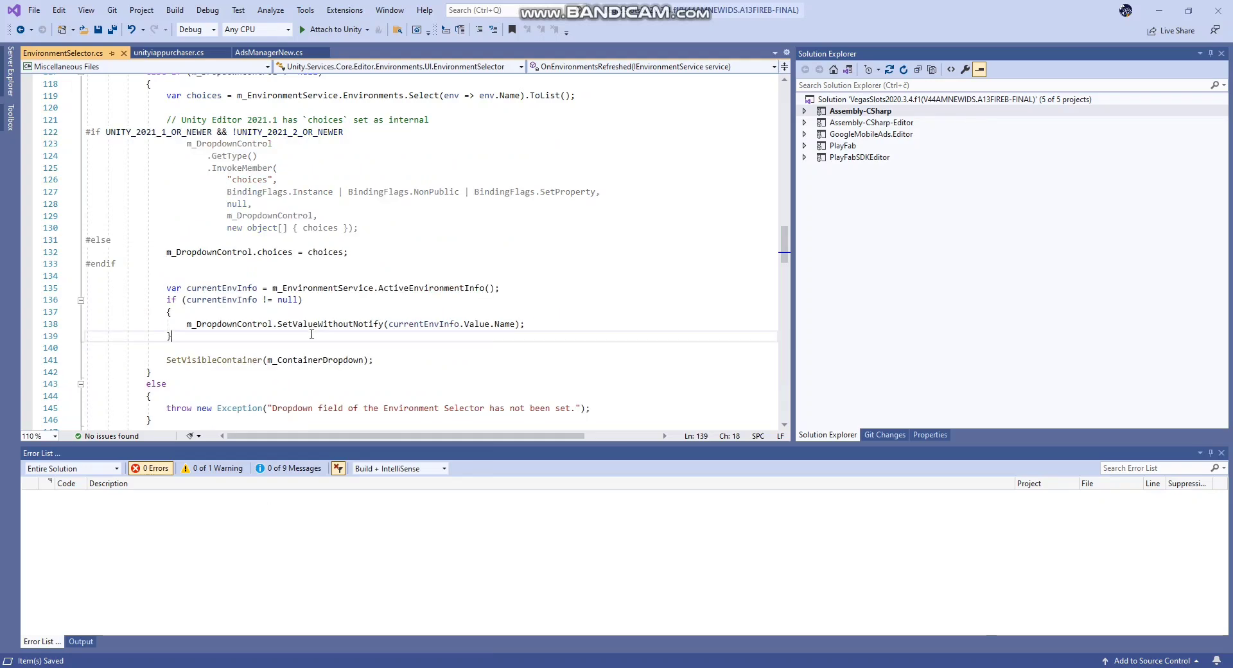
pyautogui.hotkey('ctrl', 'a')
pyautogui.hotkey('ctrl', 'v')
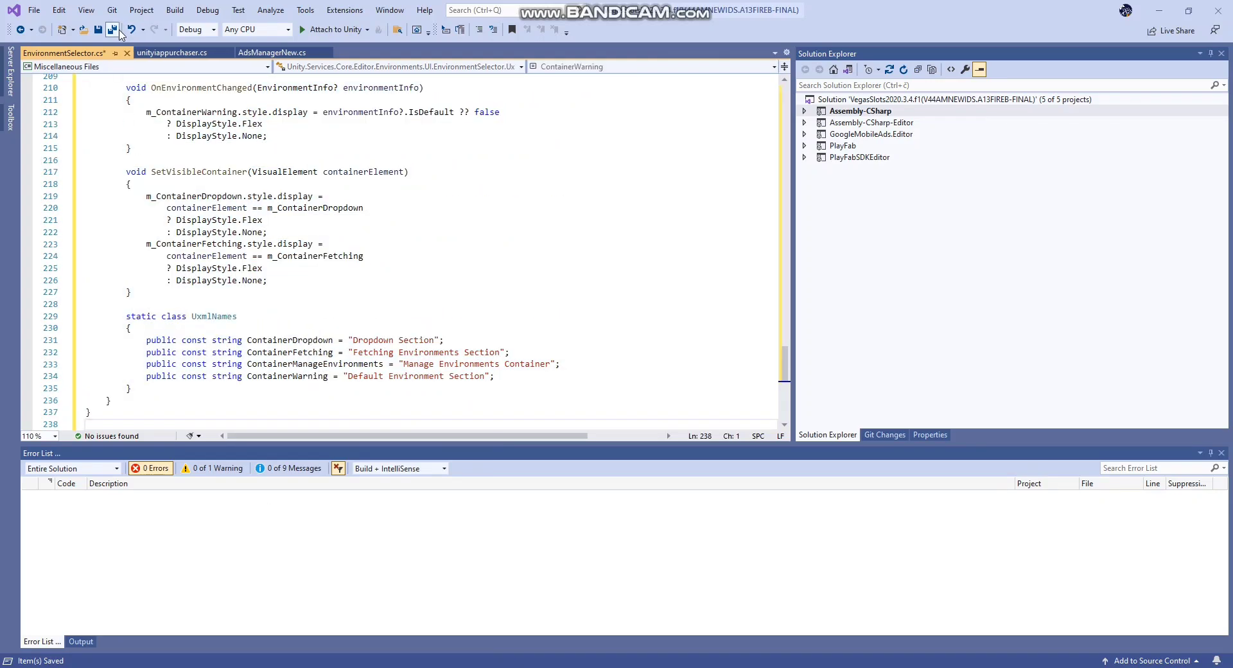
pyautogui.moveTo(401, 662)
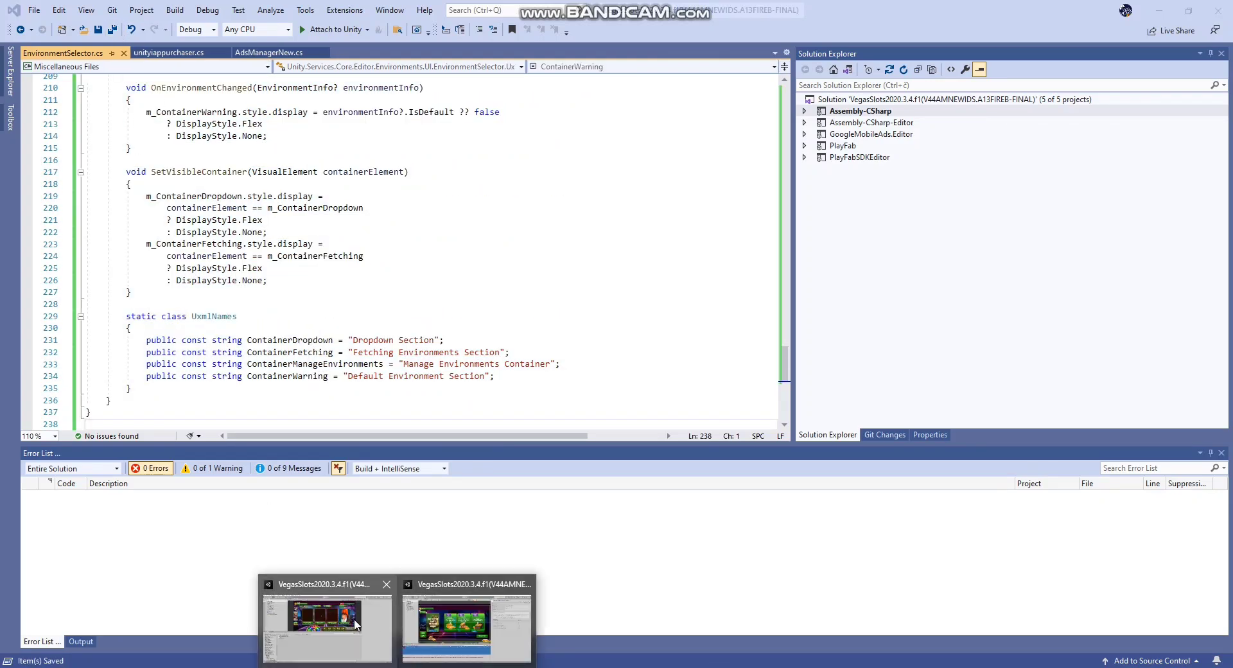
pyautogui.click(449, 626)
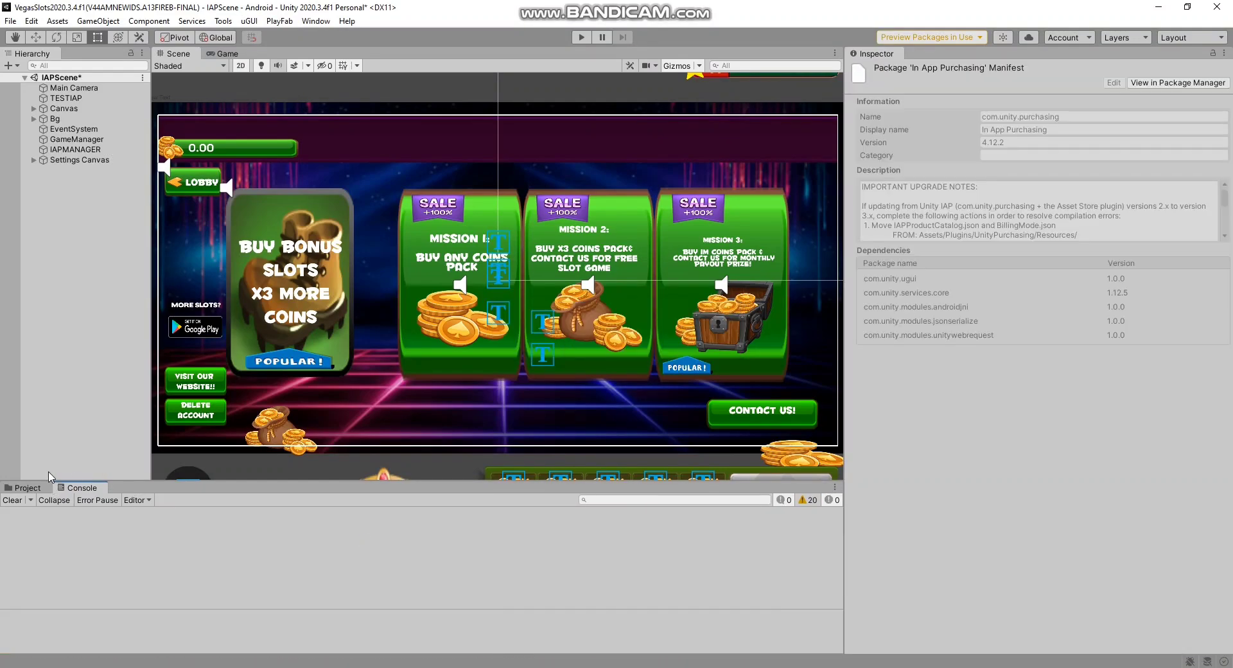
# Step: Play-test Mission 1's coin shop, attempt the 25,000-coin pack, then stop Play mode
pyautogui.scroll(-2, 444, 293)
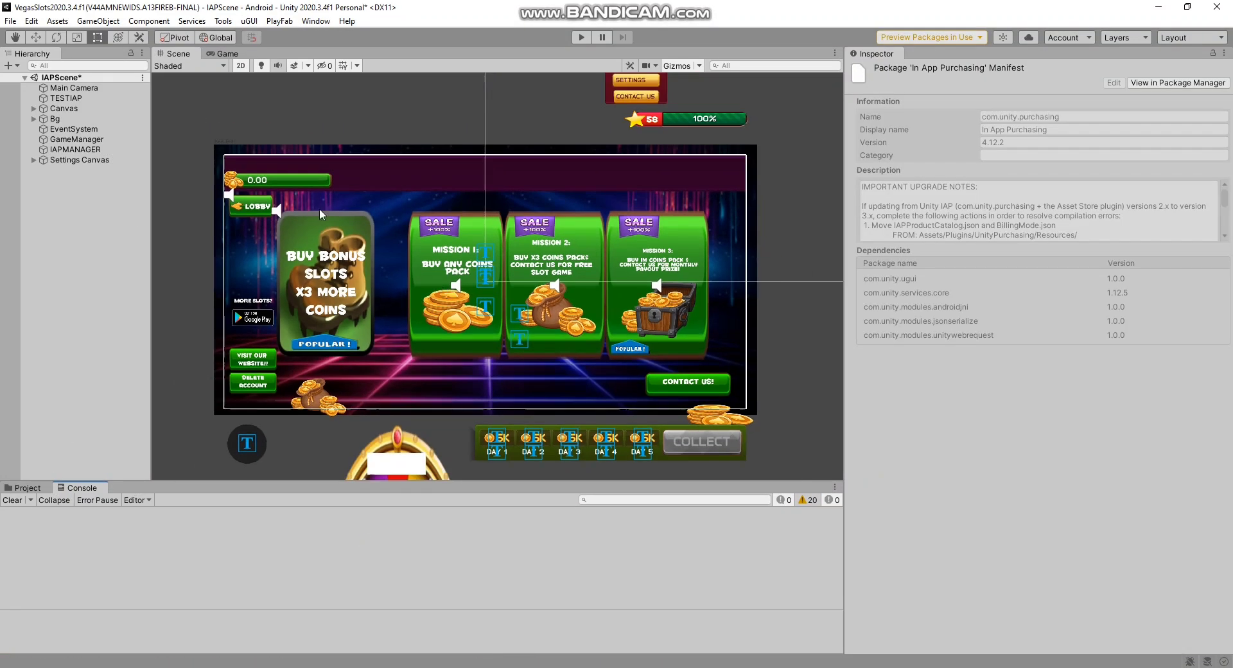
pyautogui.click(582, 37)
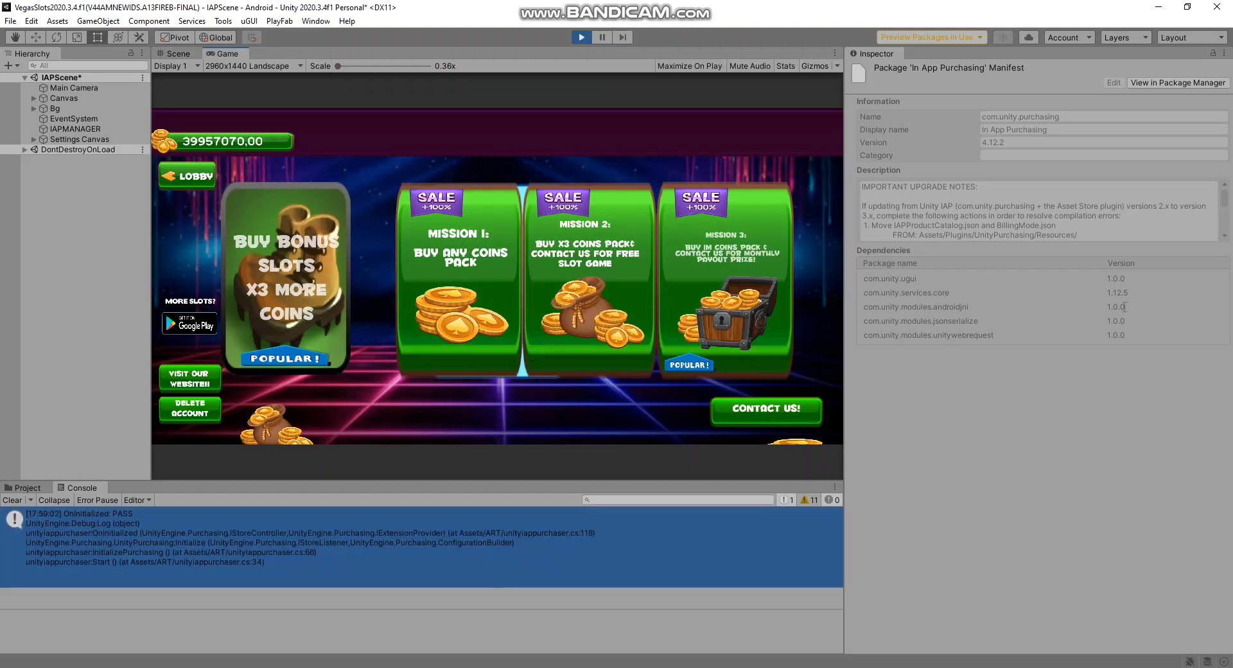
pyautogui.click(484, 293)
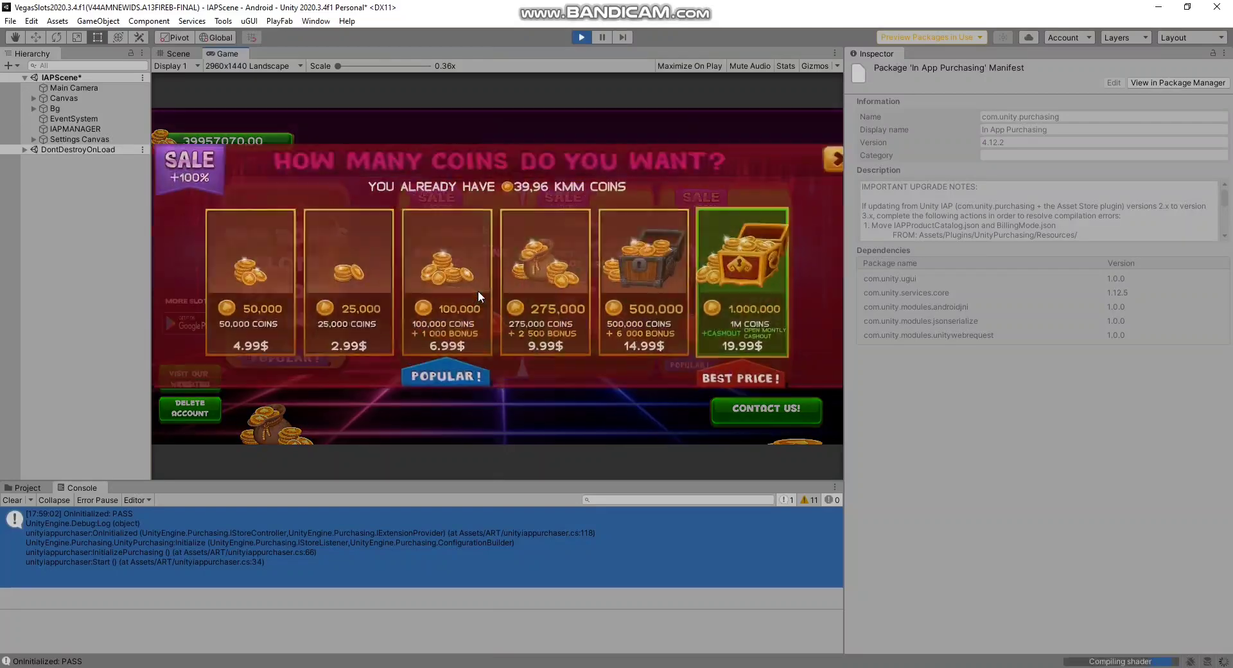
pyautogui.click(366, 271)
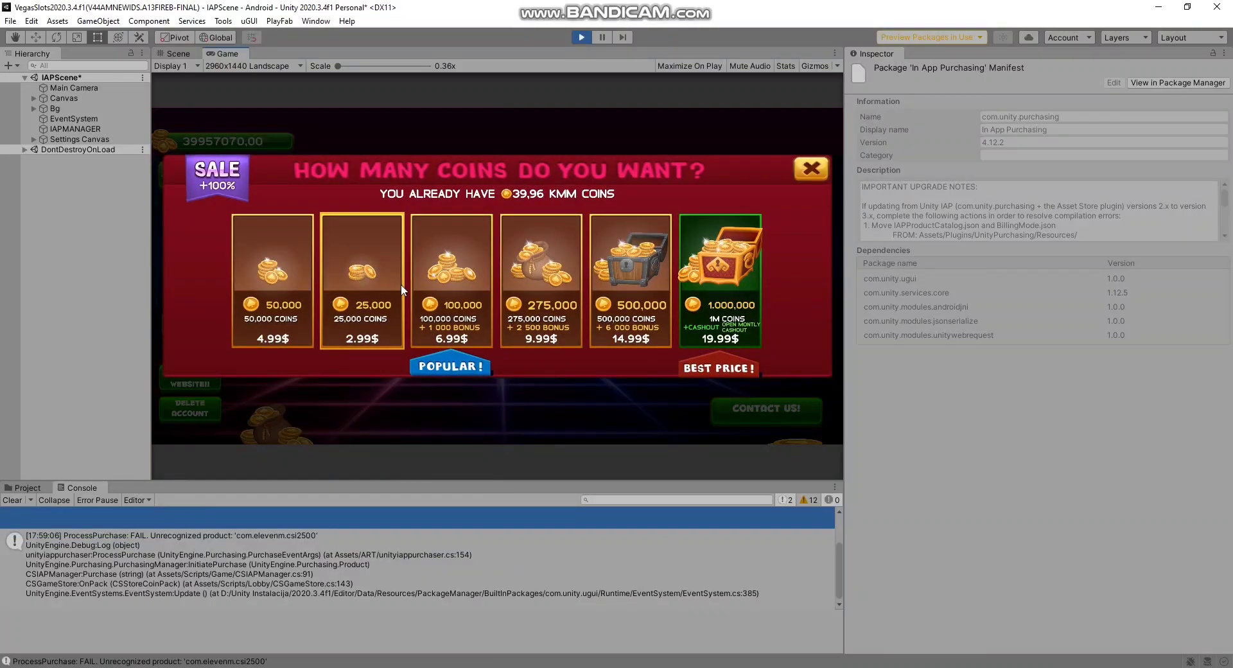
pyautogui.click(809, 170)
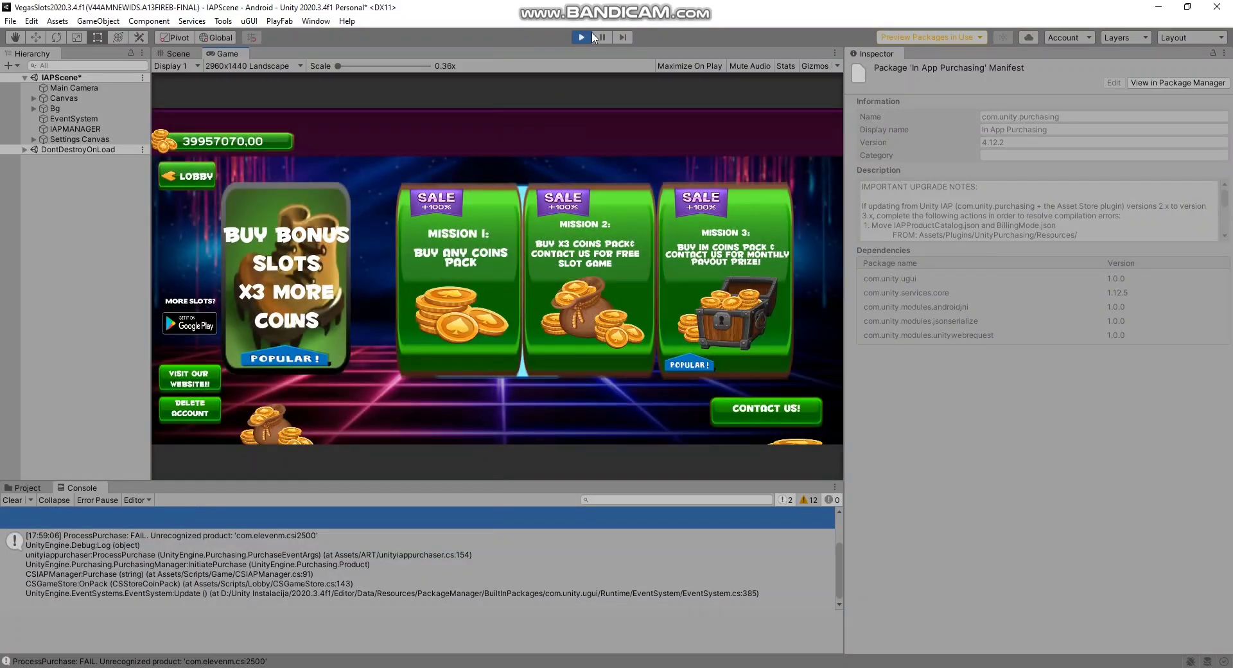
pyautogui.hotkey('ctrl', 'p')
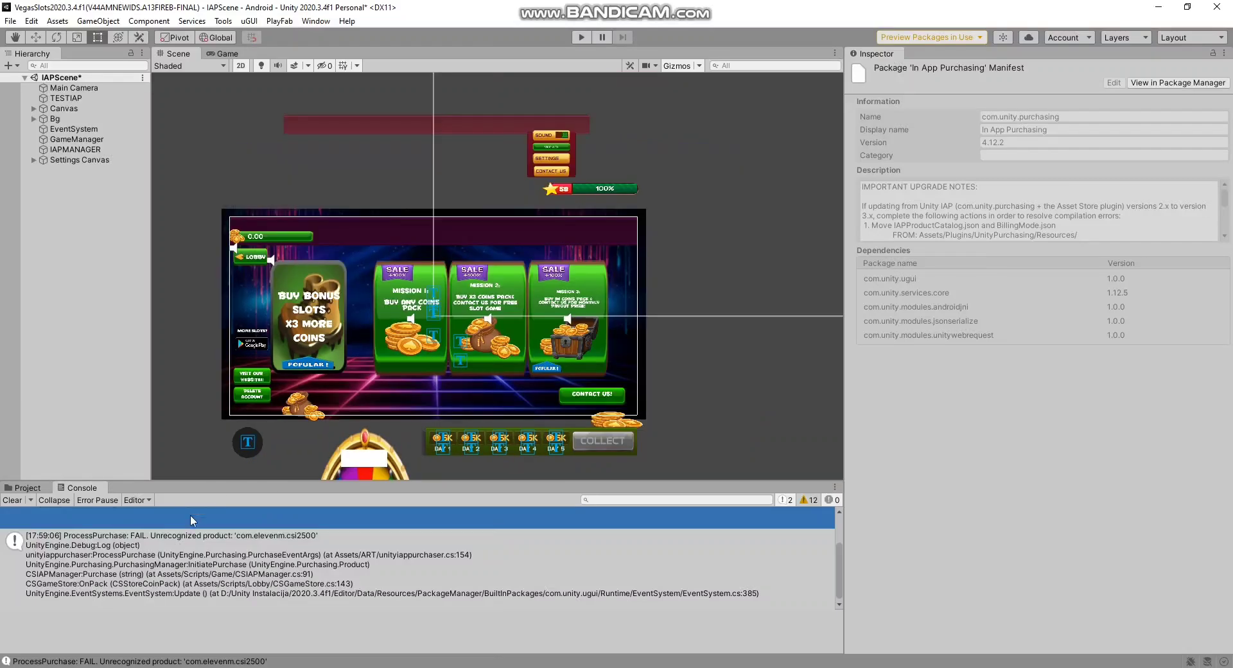
# Step: Show the Project tab and inspect the IAPMANAGER object's components
pyautogui.click(23, 487)
pyautogui.scroll(-1, 221, 427)
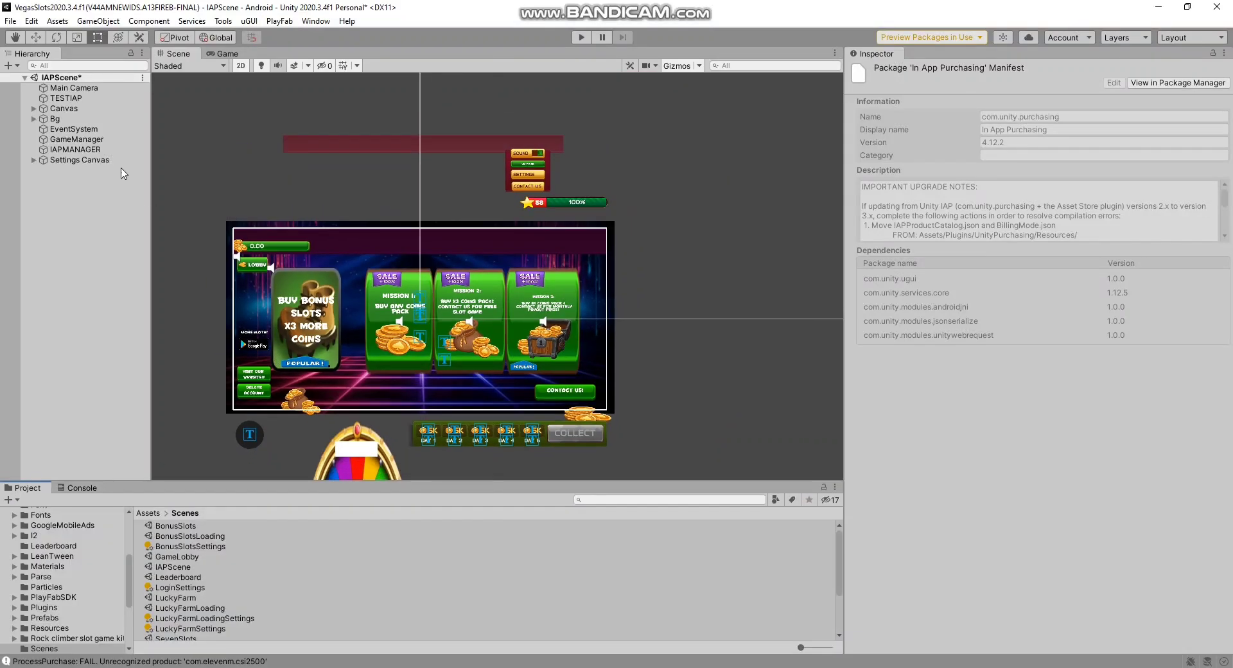
pyautogui.click(89, 141)
pyautogui.click(90, 149)
pyautogui.scroll(-3, 207, 566)
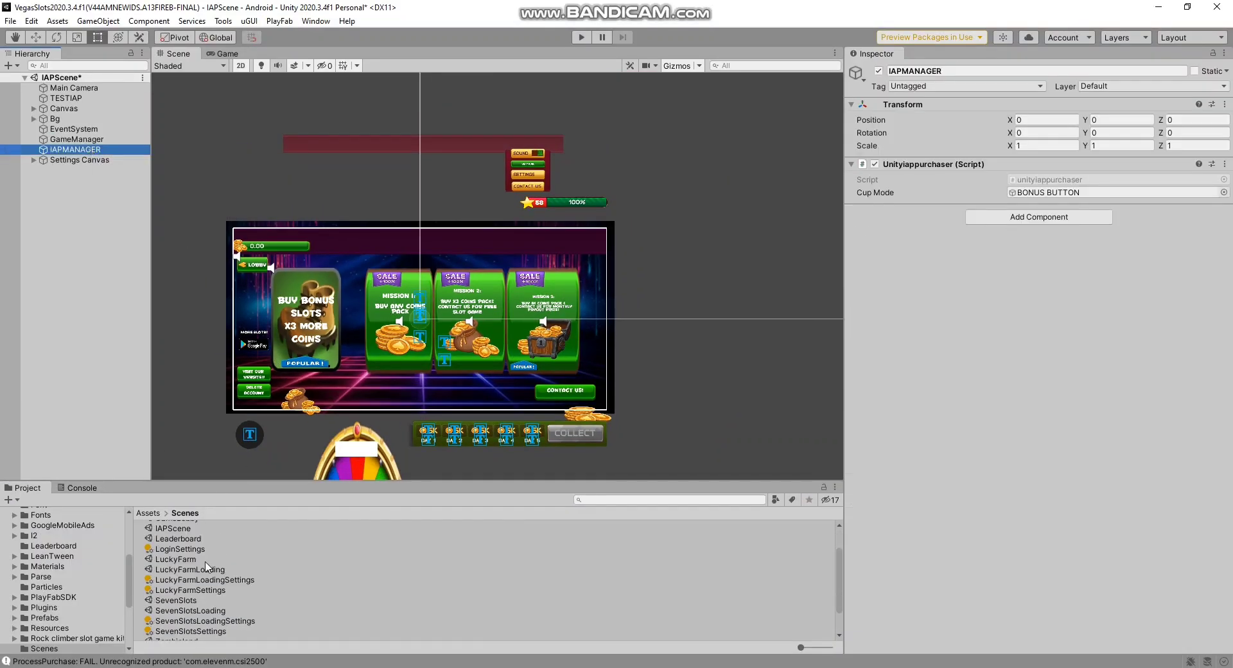
pyautogui.scroll(1, 193, 584)
pyautogui.scroll(-1, 247, 437)
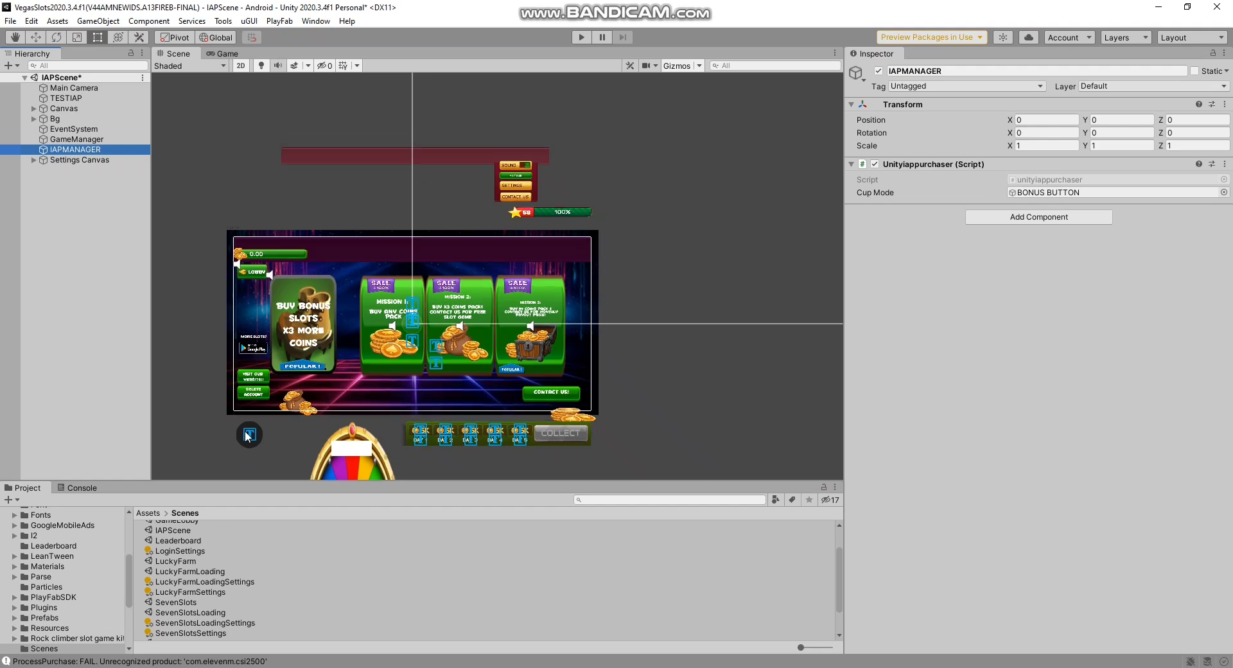
pyautogui.click(190, 477)
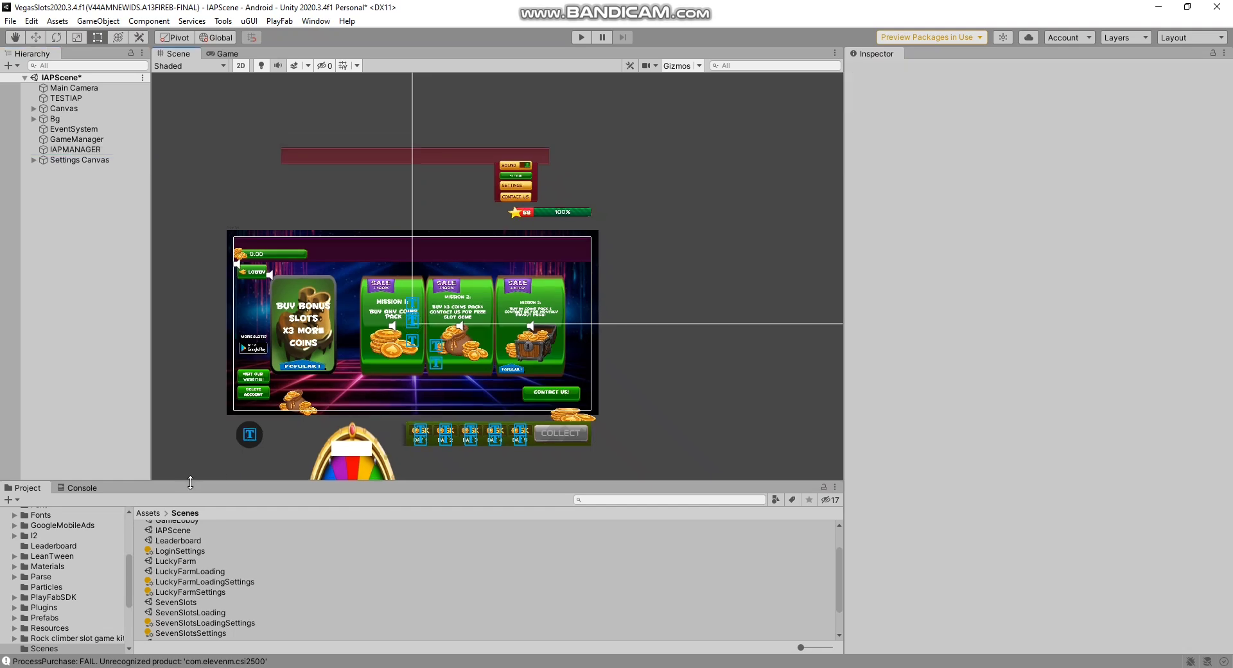
# Step: Enlarge the Project panel, browse Assets to the Firebase folder, then switch to the browser
pyautogui.moveTo(191, 481); pyautogui.dragTo(204, 410)
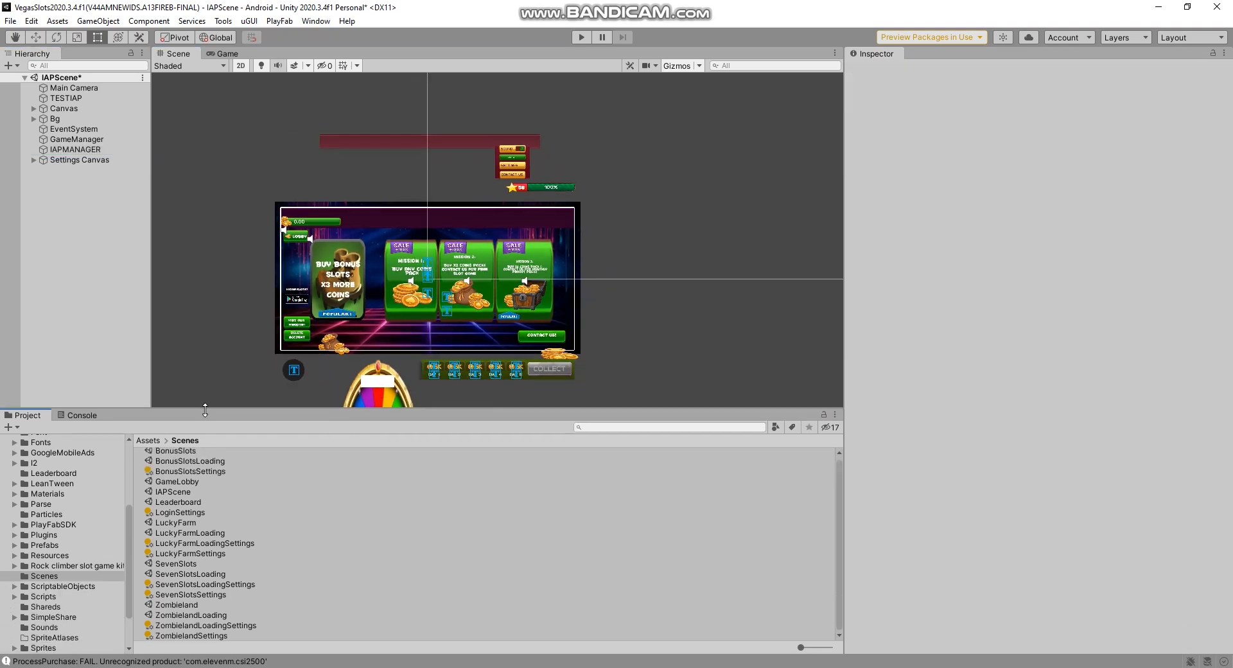
pyautogui.click(45, 534)
pyautogui.click(55, 523)
pyautogui.scroll(5, 51, 514)
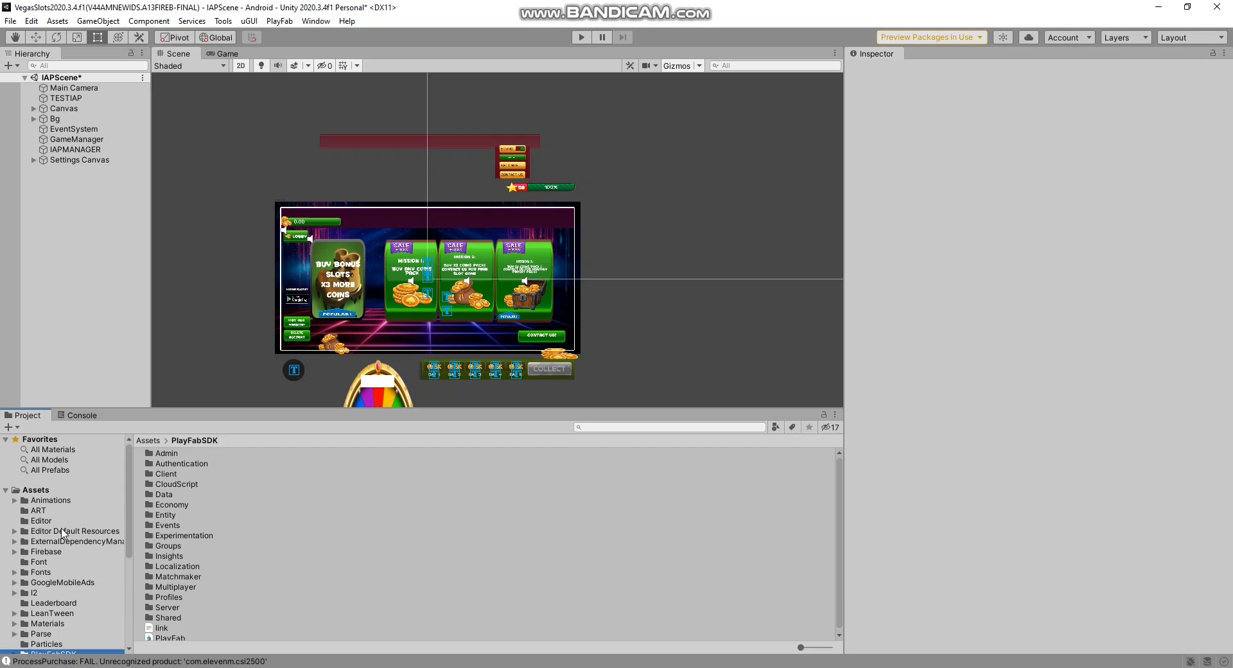
pyautogui.click(43, 490)
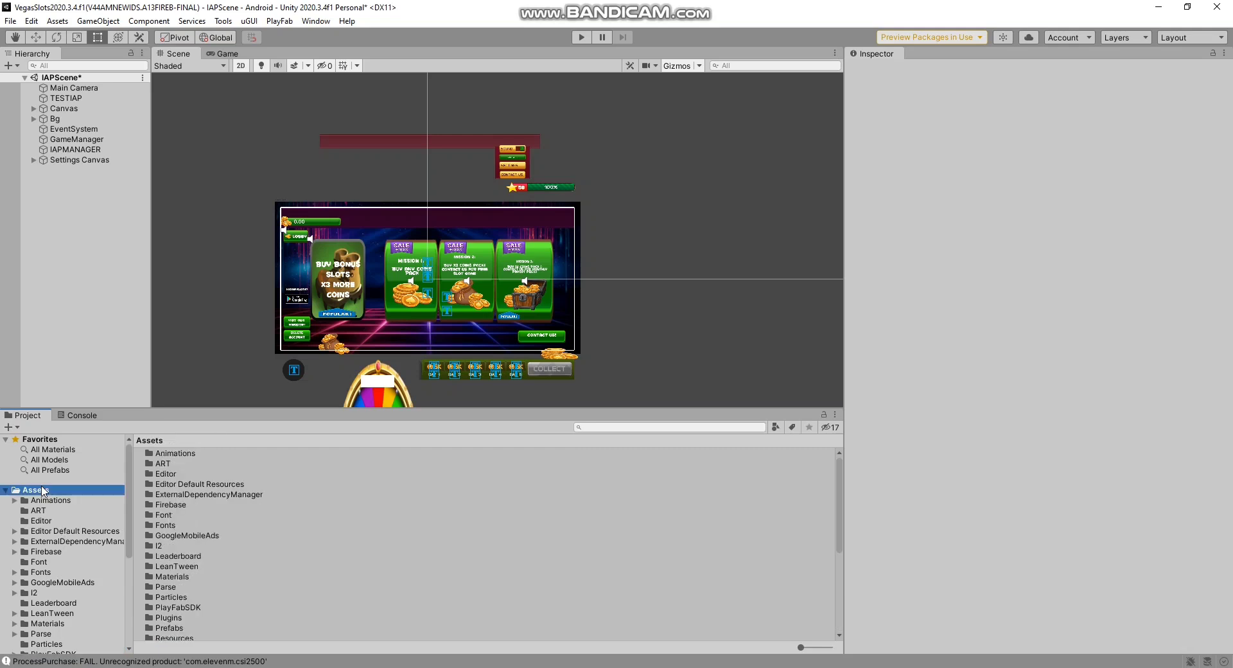
pyautogui.click(55, 542)
pyautogui.click(58, 551)
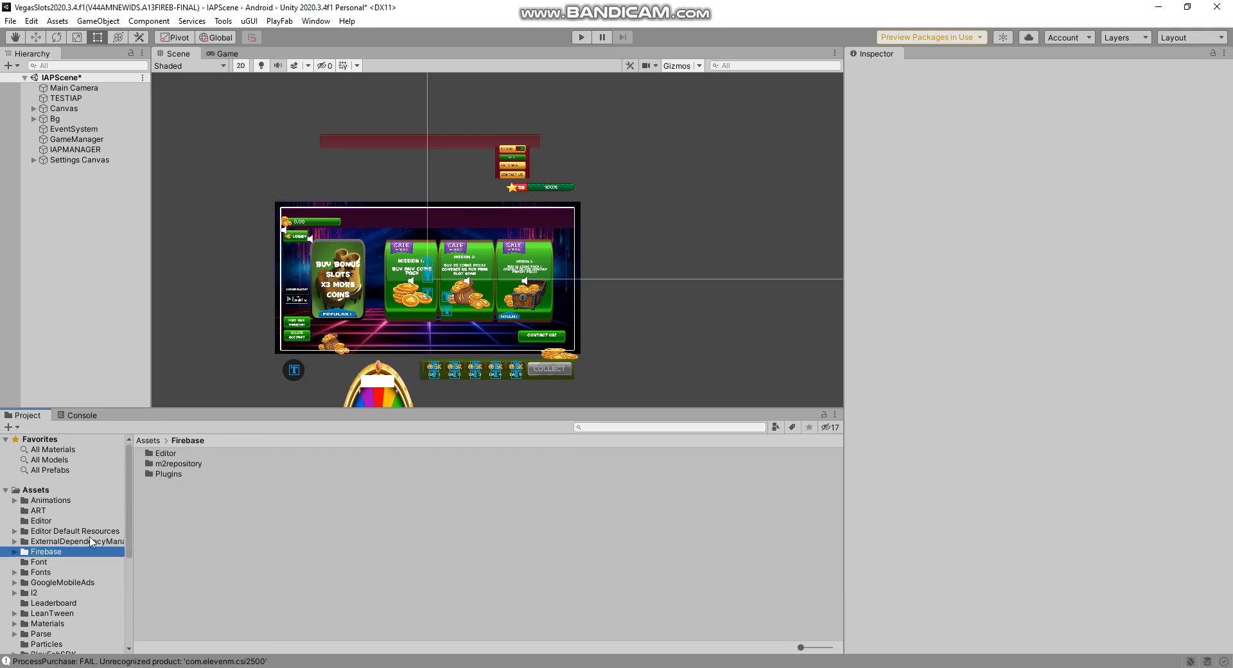
pyautogui.hotkey('alt', 'Tab')
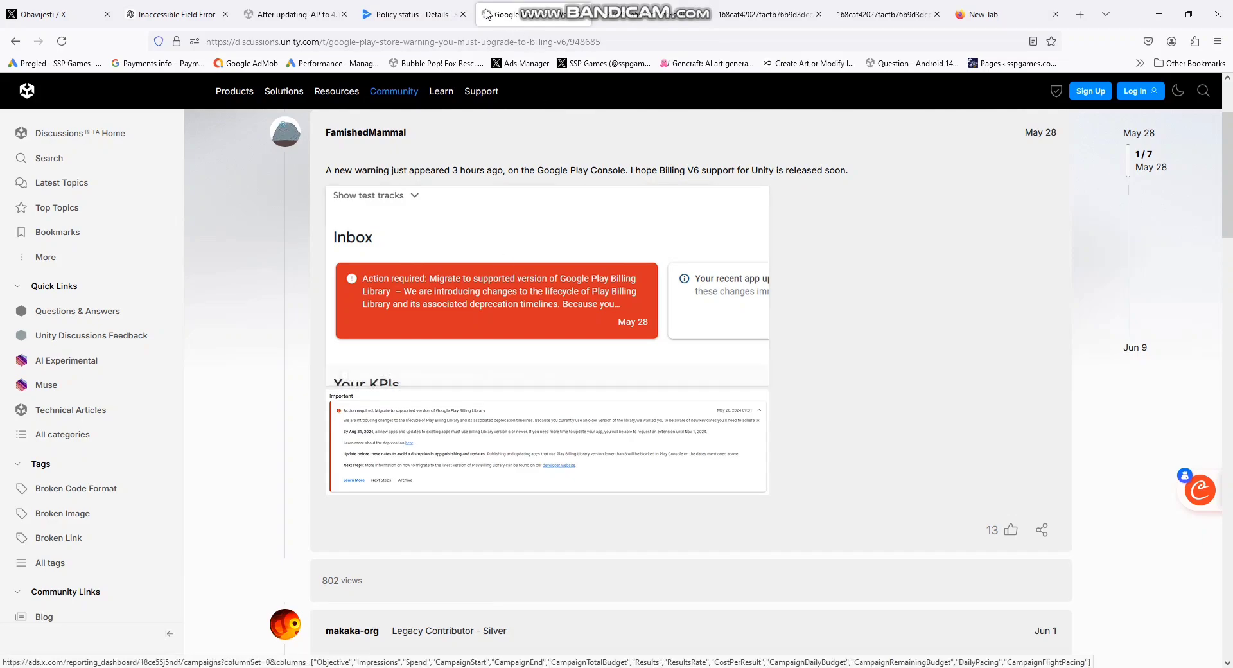
# Step: Read the 'After updating IAP to 4.12.2' Android build-error replies, then return to Unity
pyautogui.click(316, 19)
pyautogui.scroll(-10, 552, 367)
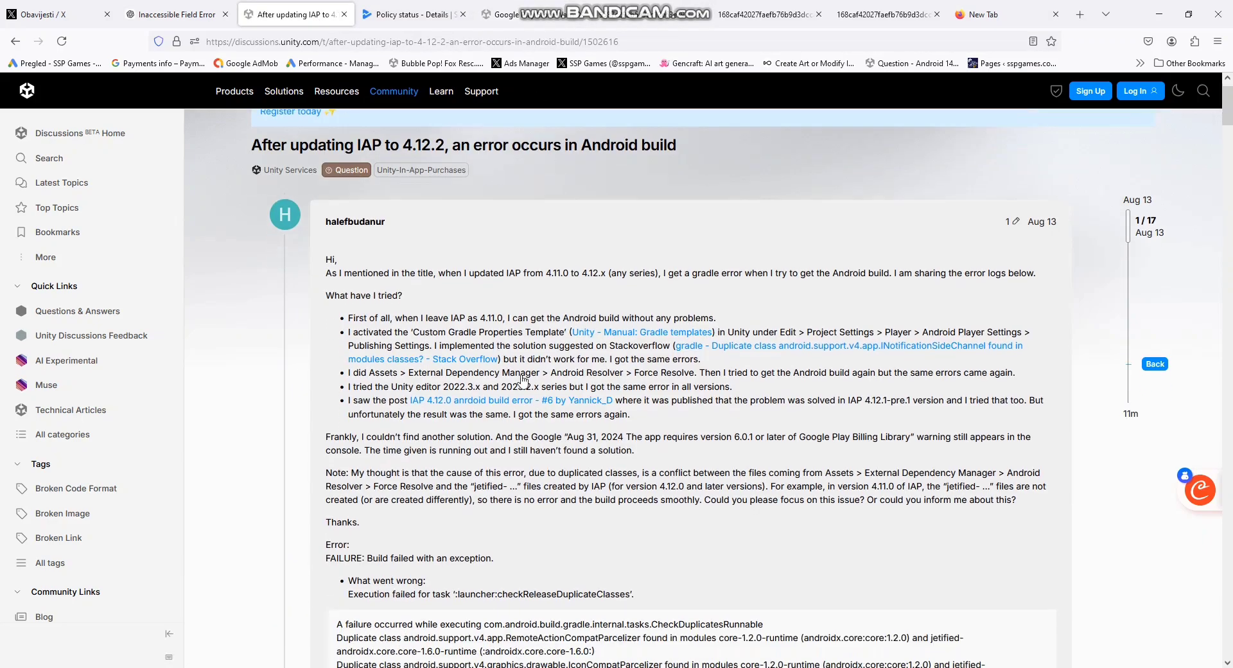
pyautogui.scroll(-5, 552, 368)
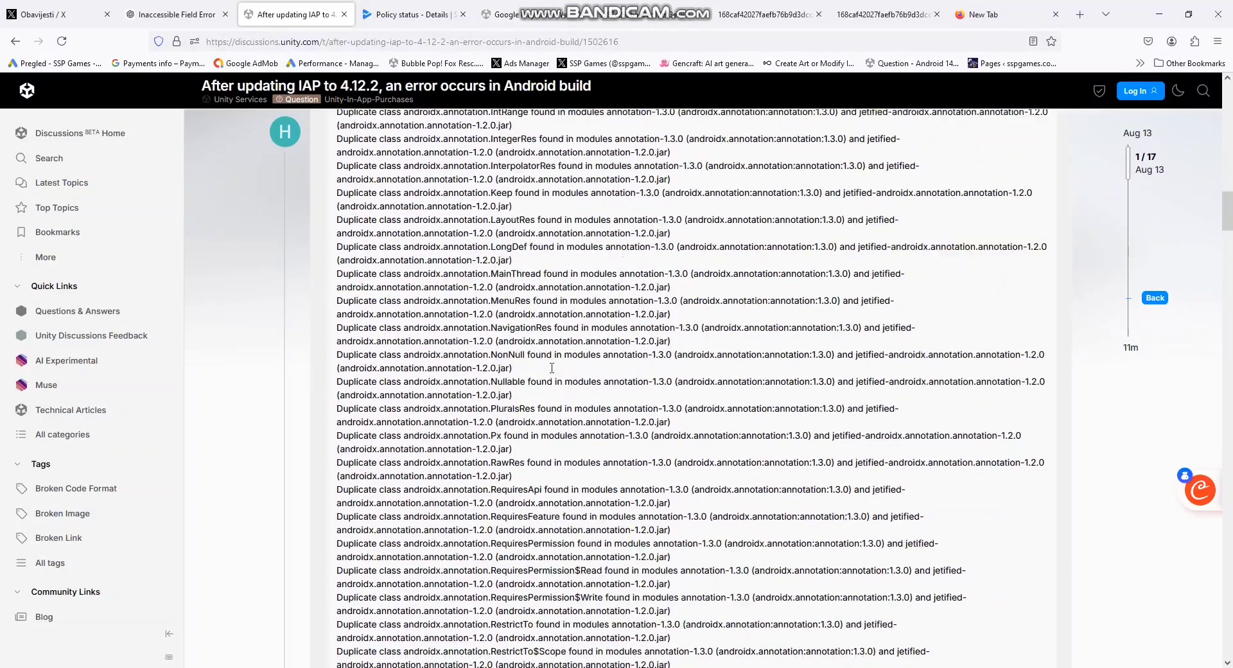
pyautogui.scroll(10, 552, 368)
pyautogui.scroll(-10, 552, 368)
pyautogui.scroll(-10, 552, 368)
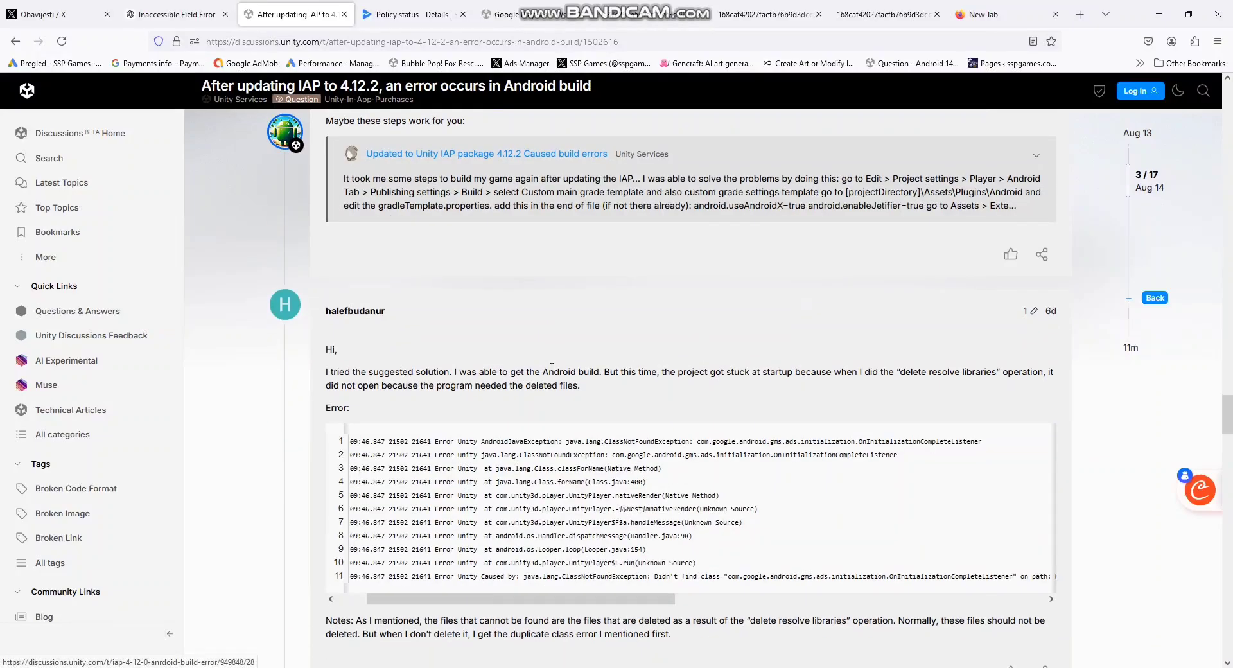
pyautogui.scroll(5, 553, 371)
pyautogui.scroll(-15, 553, 373)
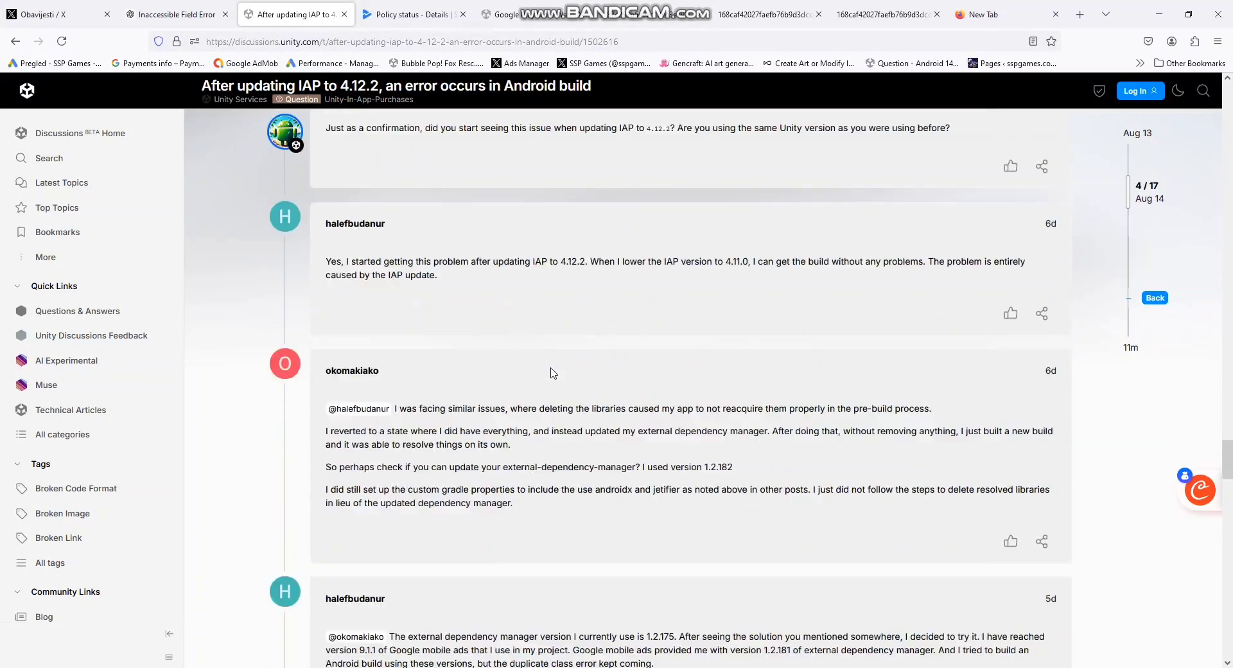
pyautogui.scroll(-15, 553, 373)
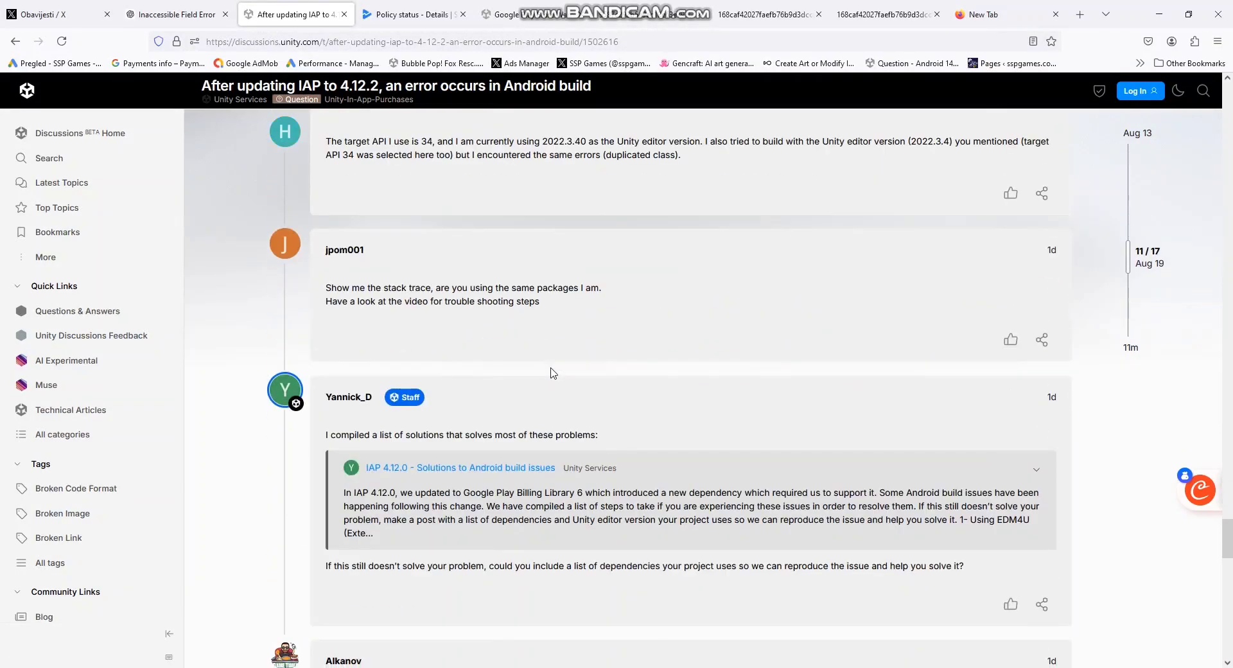
pyautogui.scroll(-4, 553, 373)
pyautogui.moveTo(445, 636)
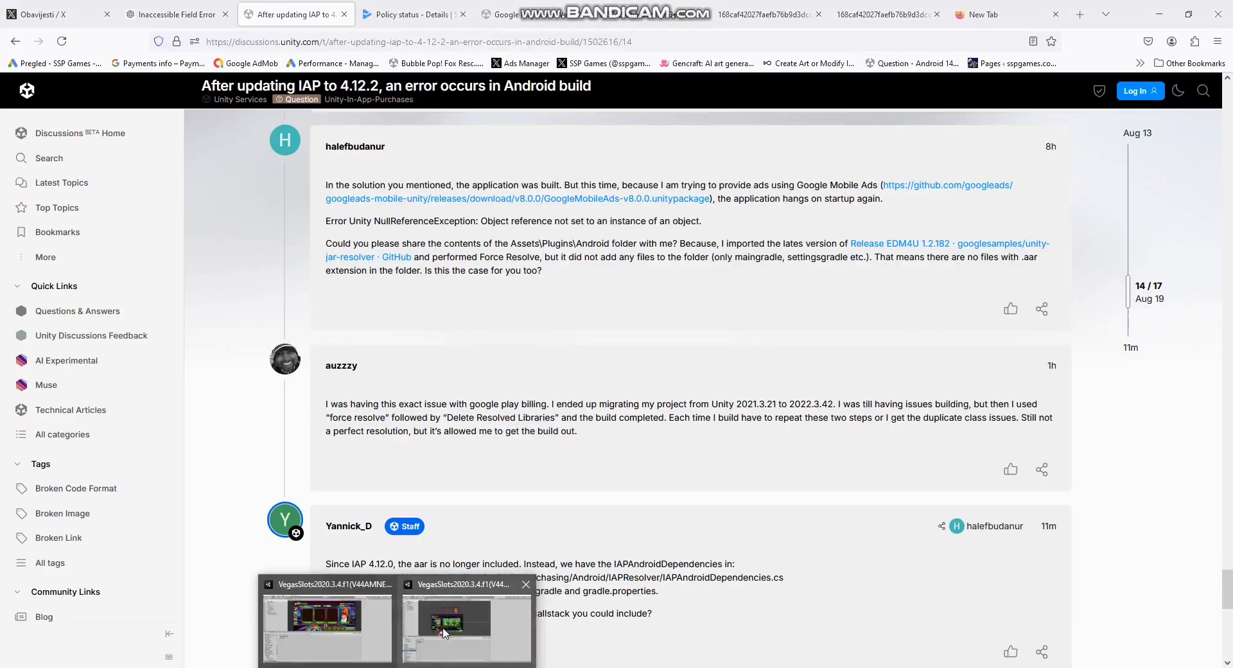
pyautogui.click(351, 632)
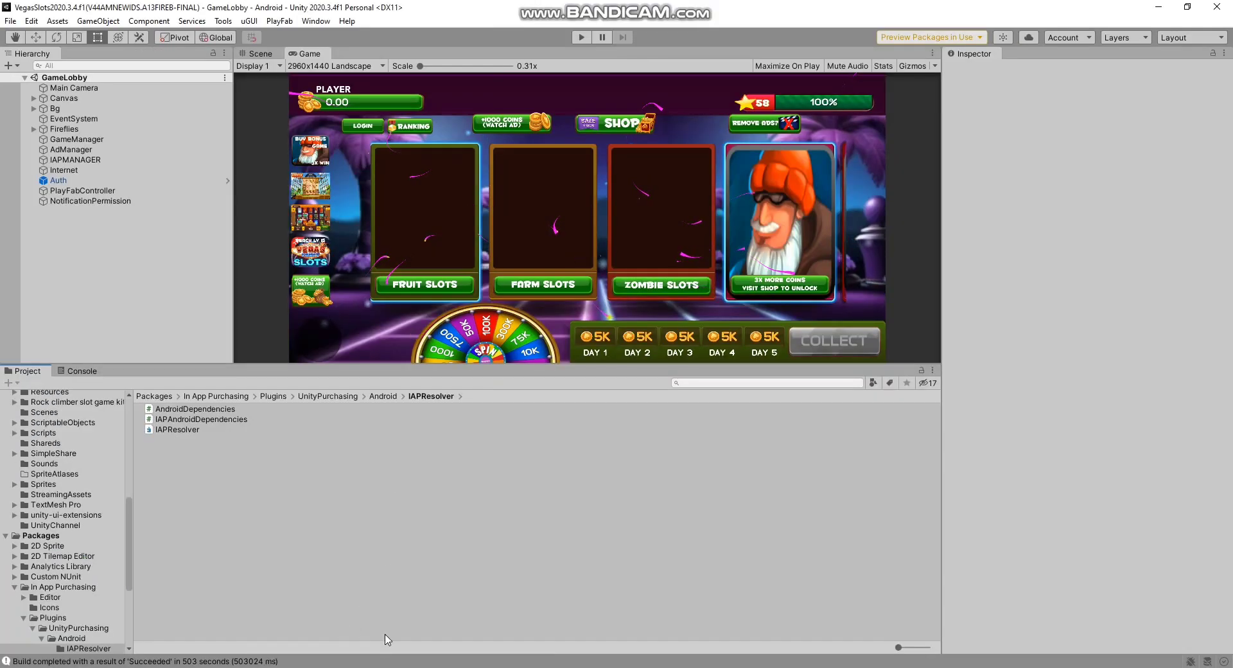
# Step: In the IAPScene editor, search Assets for 'FIREBASE' and select all 71 results
pyautogui.moveTo(385, 641)
pyautogui.click(470, 634)
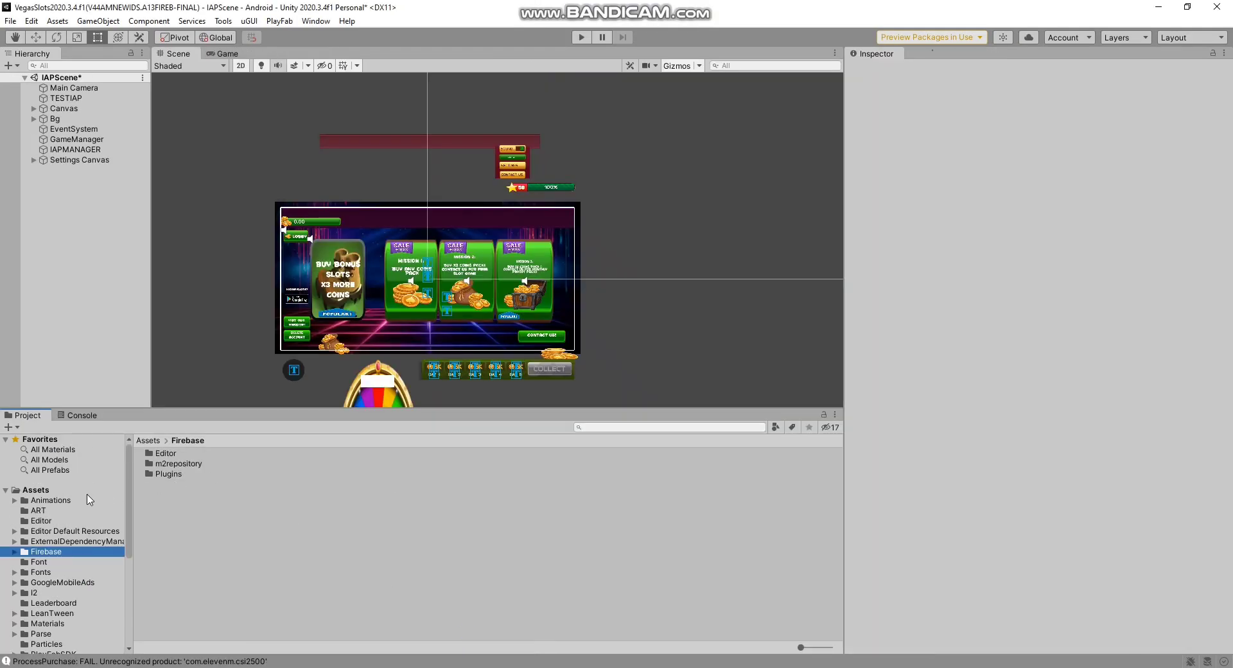
pyautogui.click(46, 490)
pyautogui.click(608, 426)
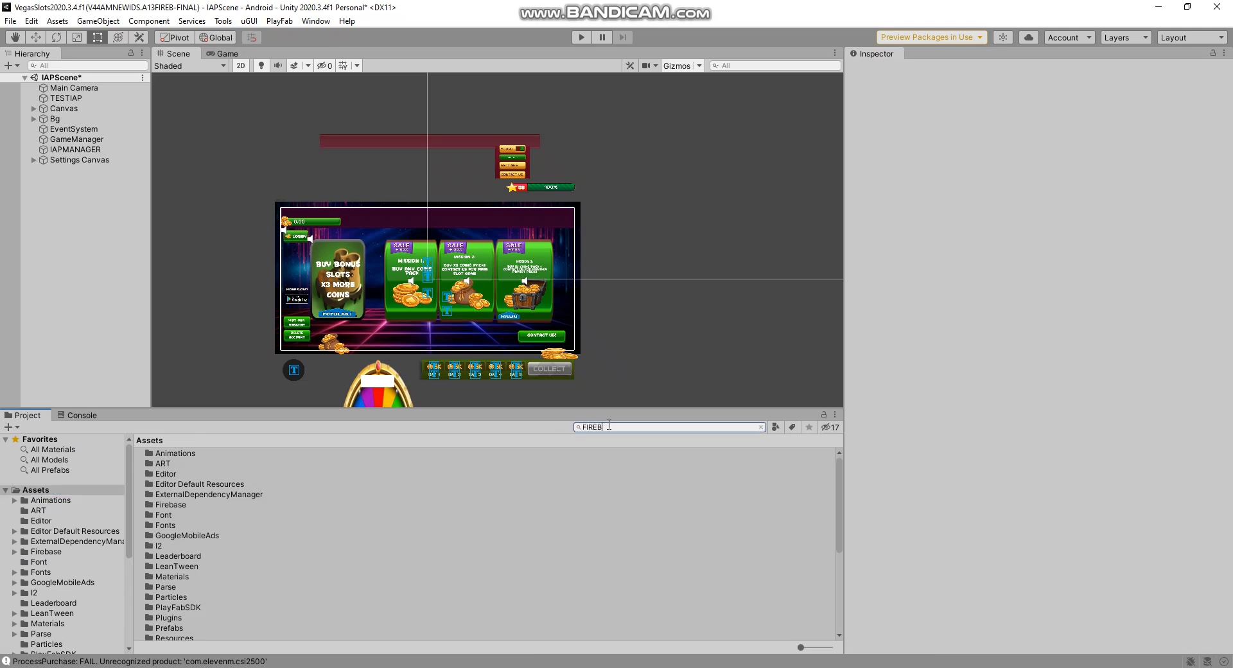
pyautogui.write('FIREBASE')
pyautogui.click(181, 462)
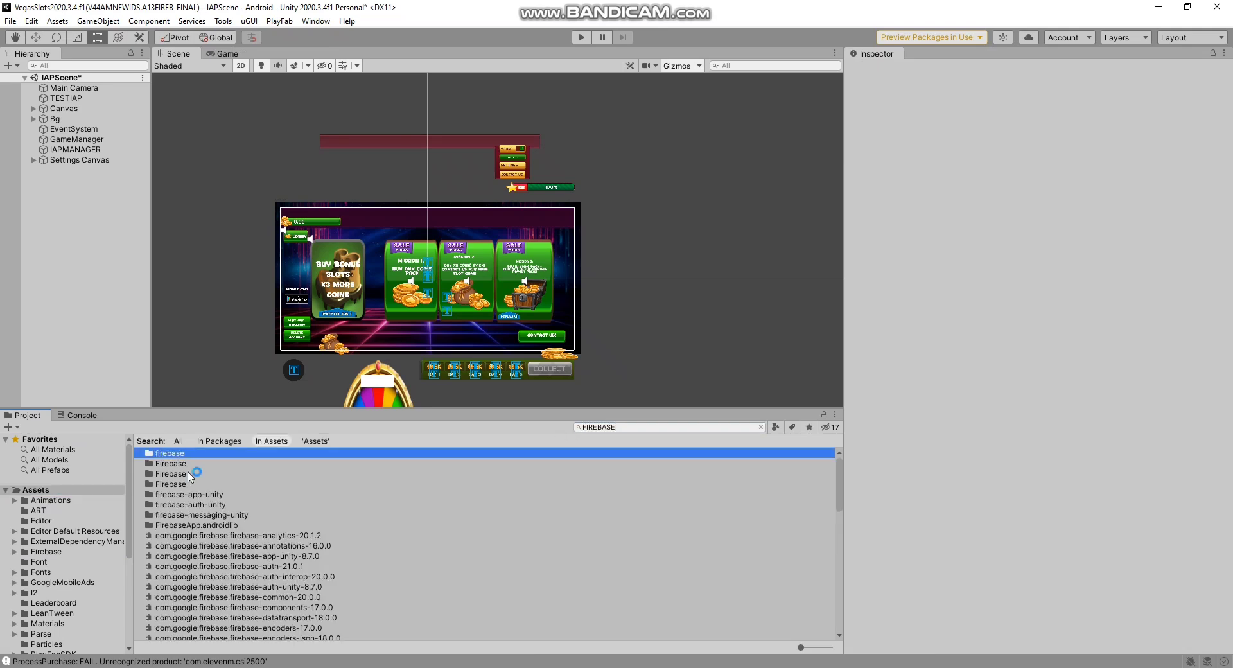
pyautogui.scroll(-10, 206, 578)
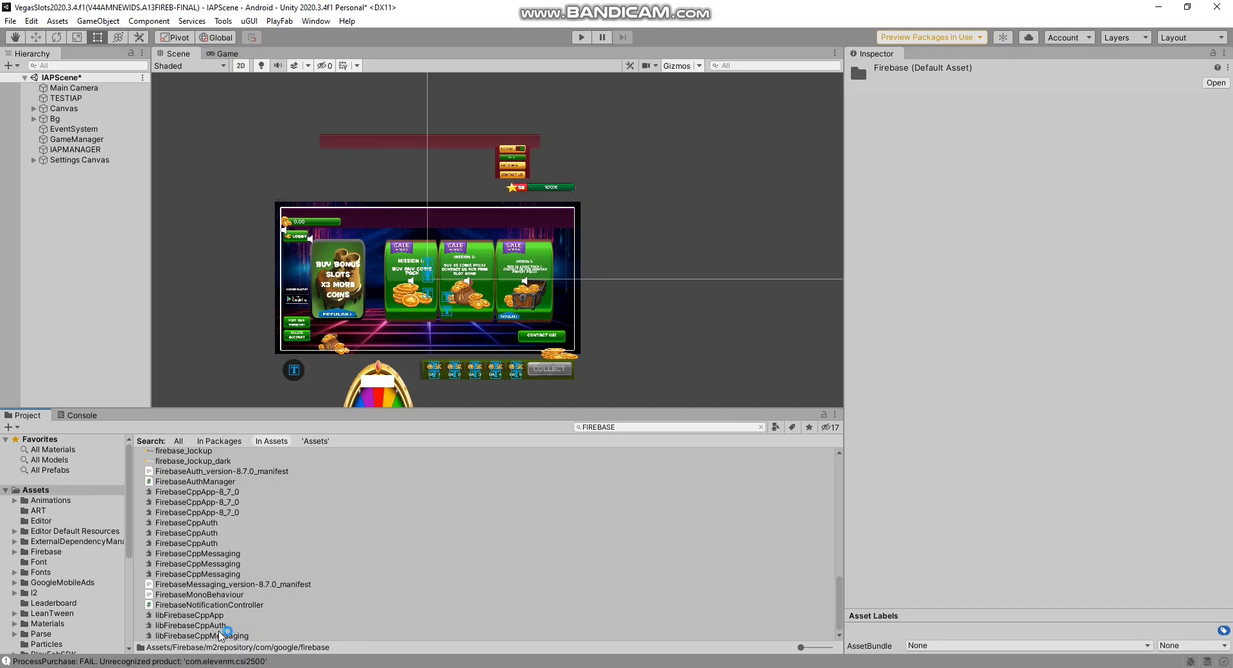
pyautogui.keyDown('shift'); pyautogui.click(221, 634); pyautogui.keyUp('shift')
pyautogui.scroll(2, 249, 637)
pyautogui.scroll(2, 250, 637)
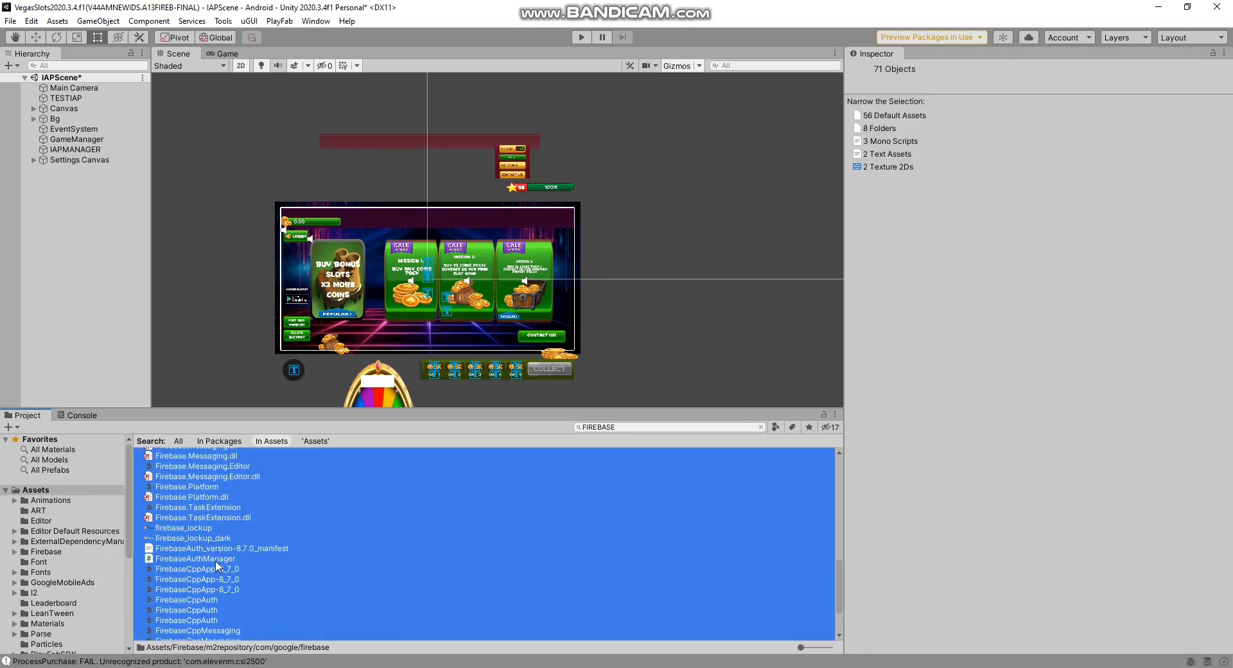
pyautogui.scroll(-4, 217, 566)
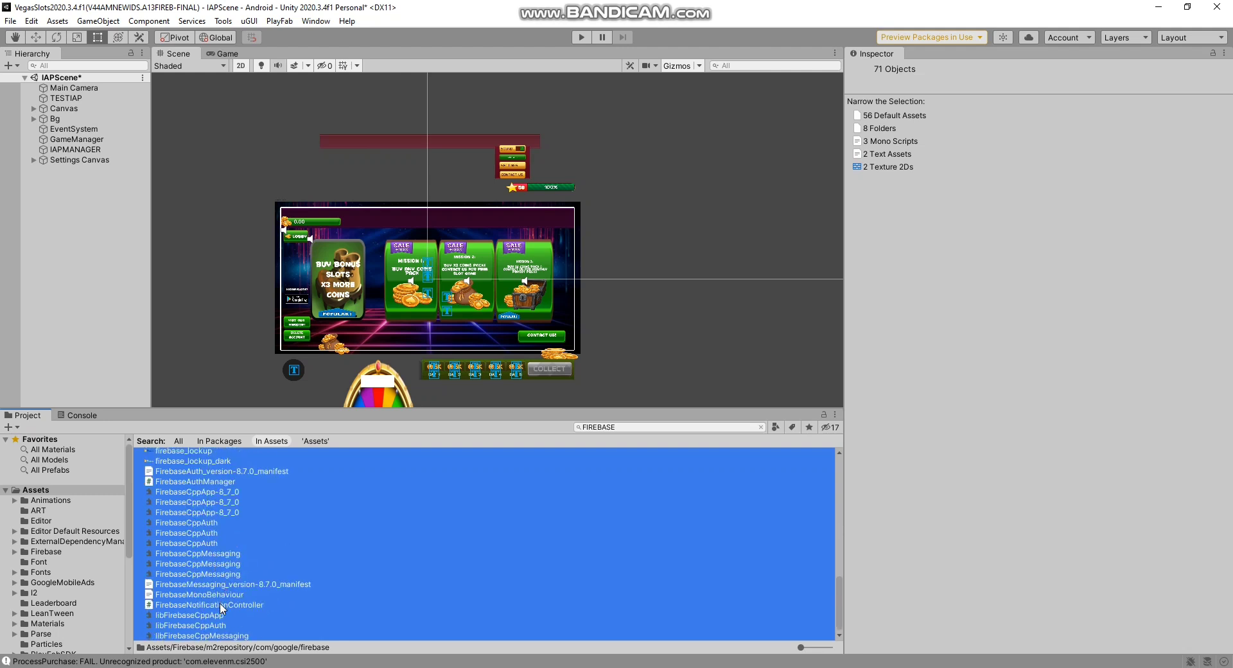
# Step: Delete all Firebase search results except FirebaseNotificationController, accepting the could-not-delete warning
pyautogui.keyDown('ctrl'); pyautogui.click(221, 605); pyautogui.keyUp('ctrl')
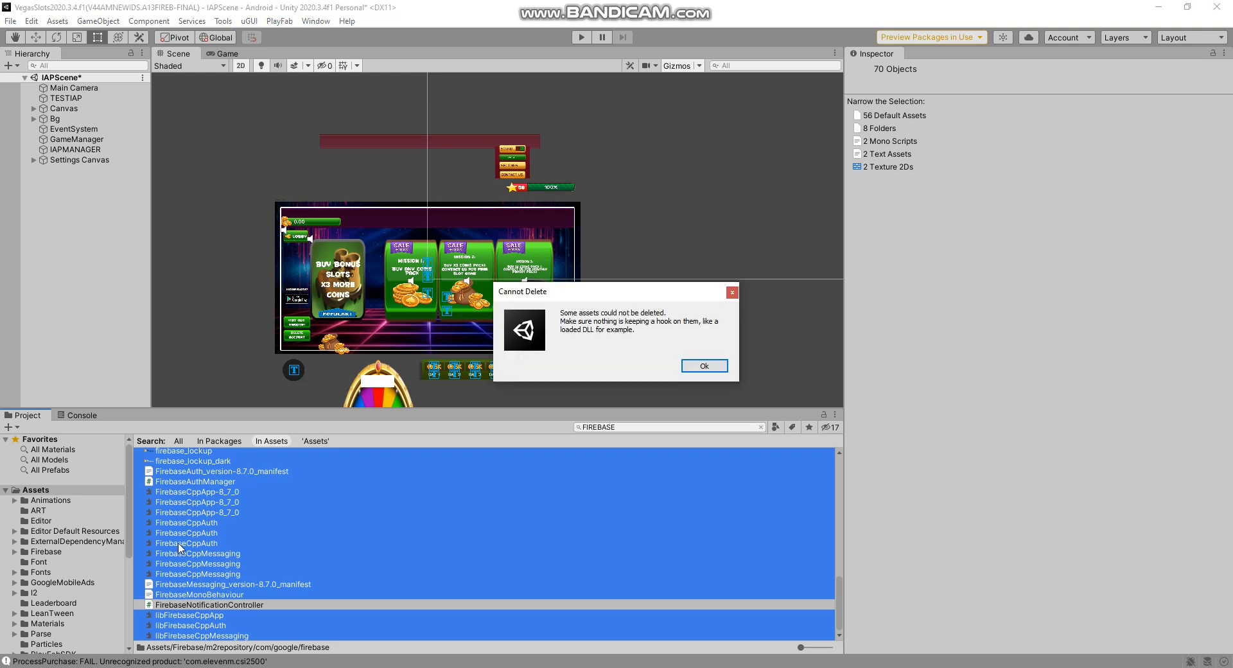
pyautogui.click(704, 365)
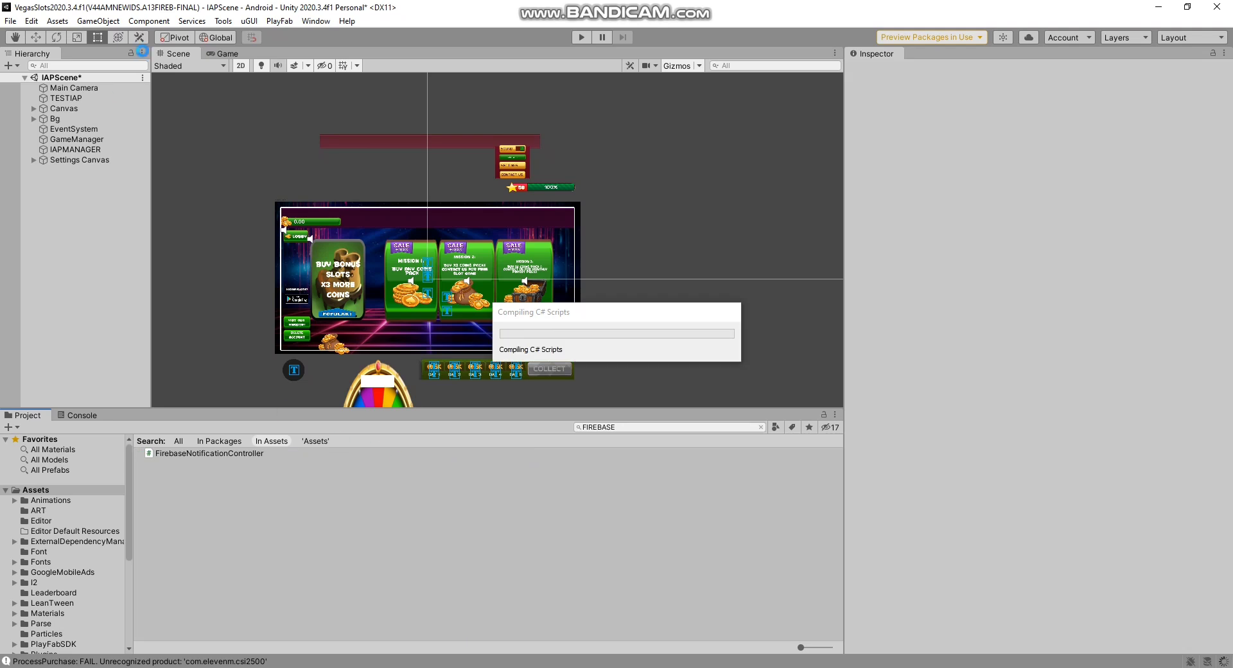